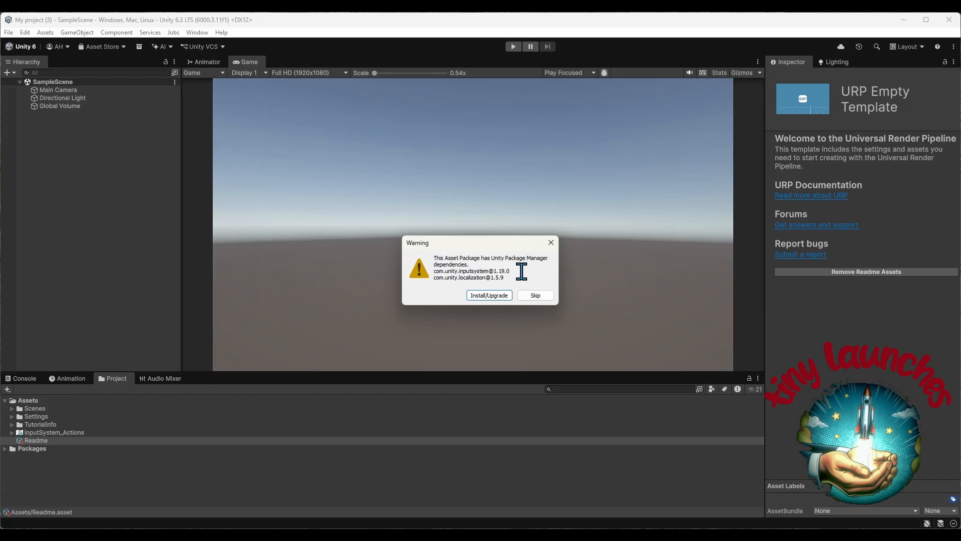
Install the Input System and Localization package dependencies and import all items of the DropInSettingsMenuforUIToolkit package
{"action": "left_click", "coordinate": [500, 296]}
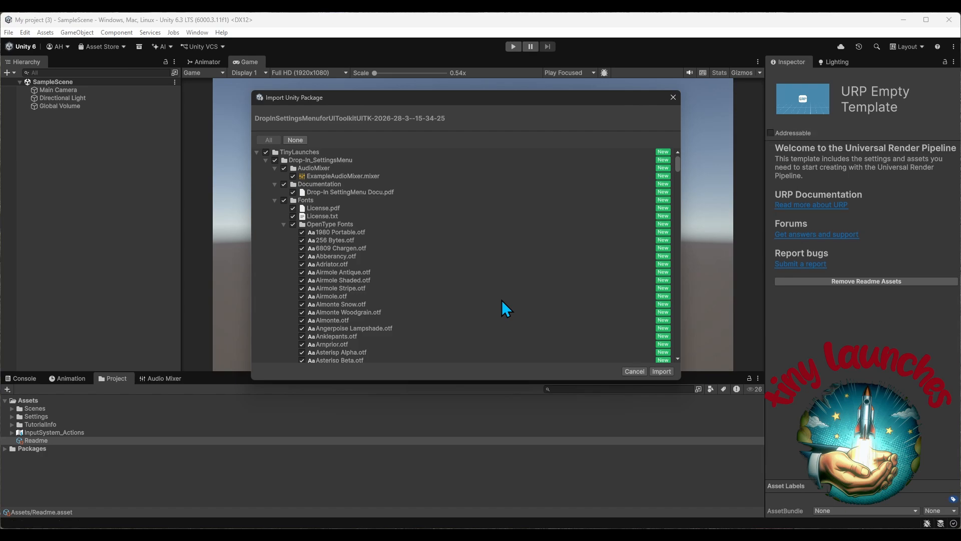
{"action": "left_click", "coordinate": [663, 371]}
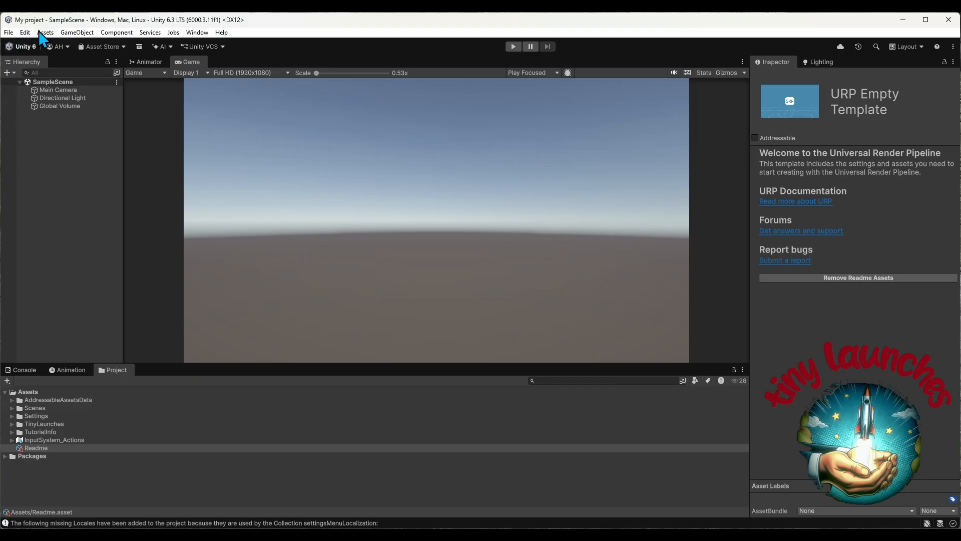
In the project's Localization settings, create a Localization Settings asset saved in a new Assets subfolder named Localization
{"action": "left_click", "coordinate": [25, 32]}
{"action": "left_click", "coordinate": [61, 335]}
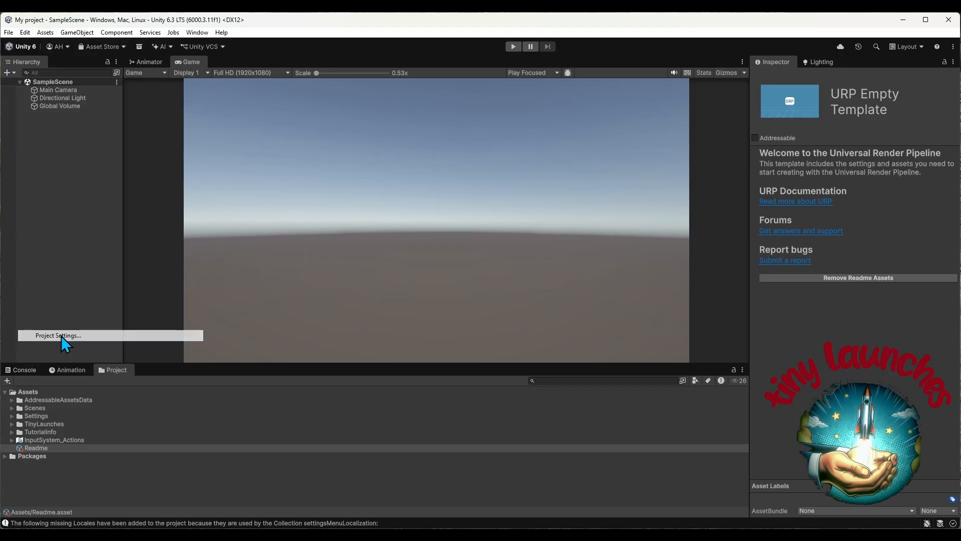
{"action": "left_click", "coordinate": [331, 209]}
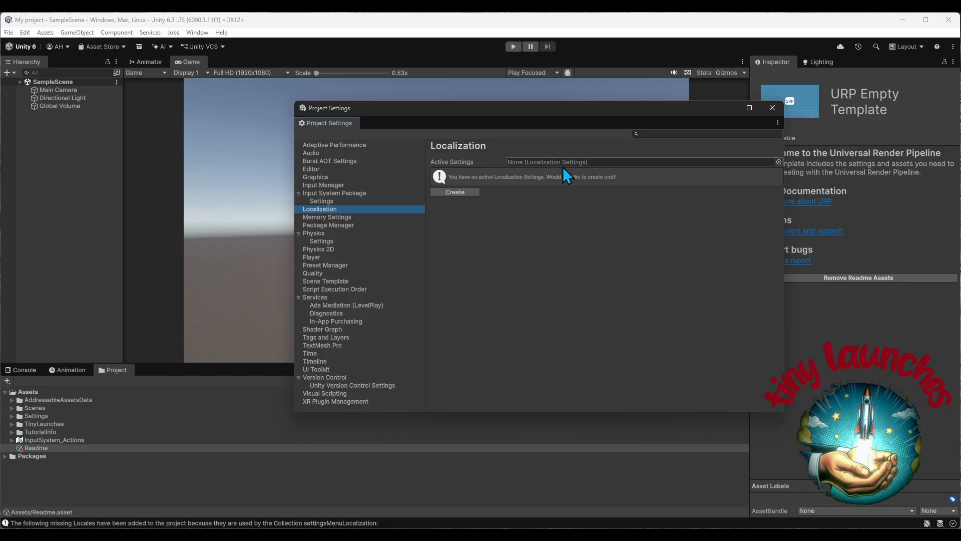
{"action": "left_click", "coordinate": [467, 192]}
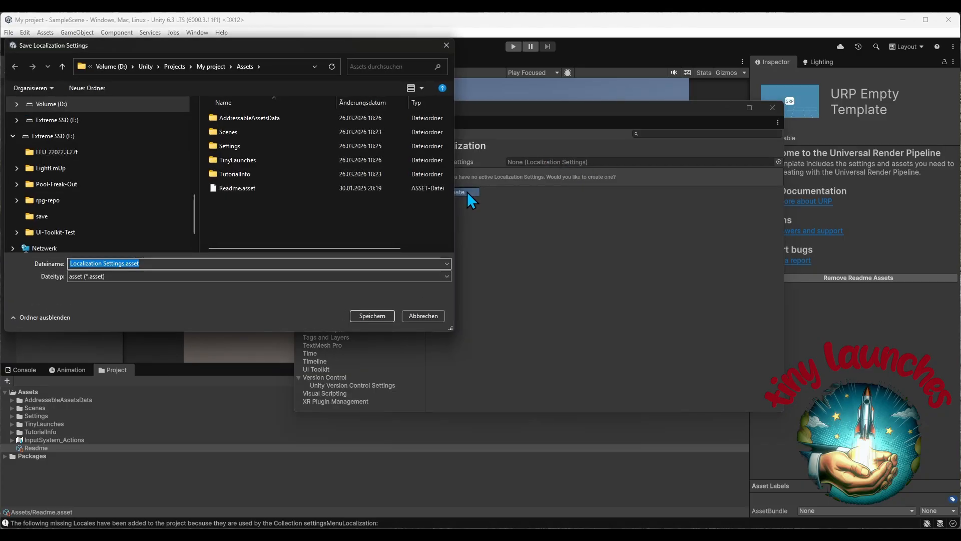
{"action": "left_click", "coordinate": [110, 86]}
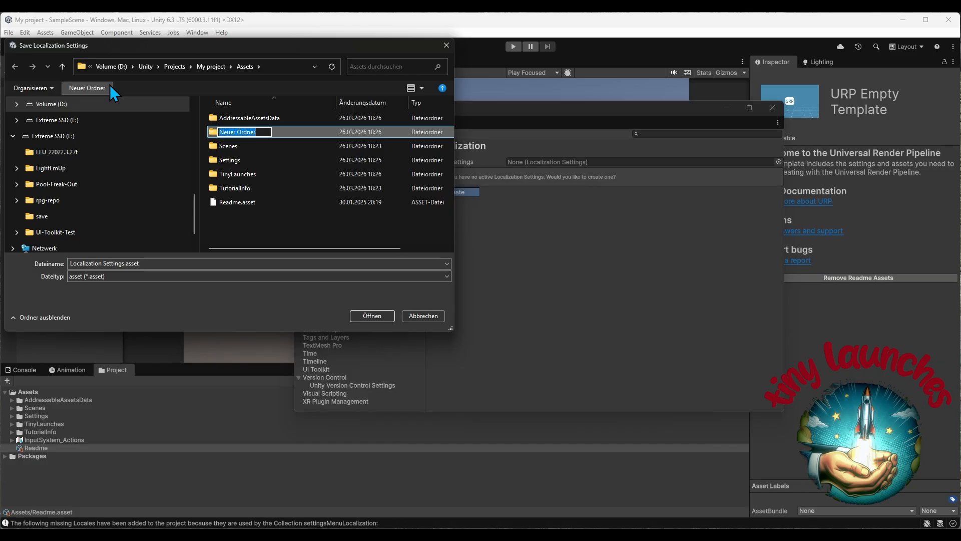
{"action": "type", "text": "Localization"}
{"action": "key", "text": "Return"}
{"action": "left_click", "coordinate": [375, 317]}
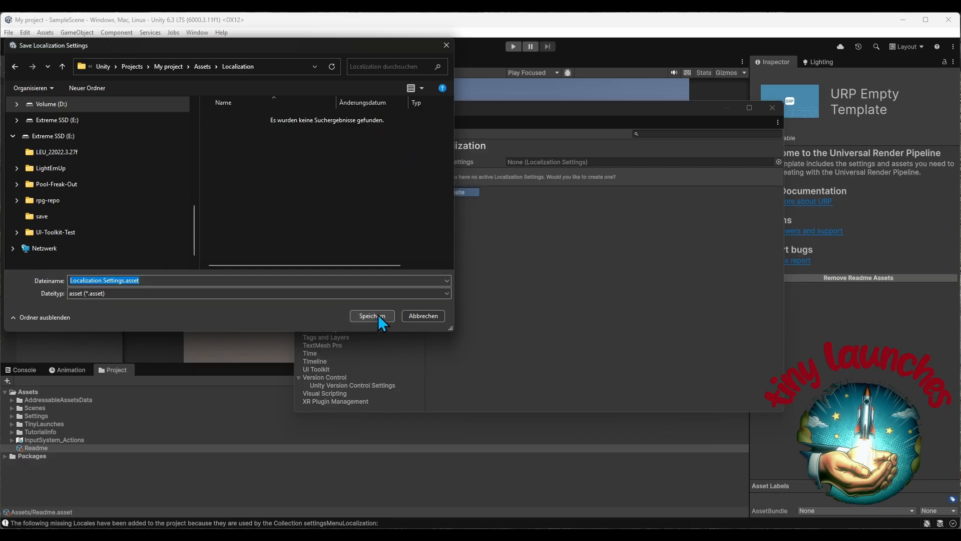
{"action": "left_click", "coordinate": [378, 314]}
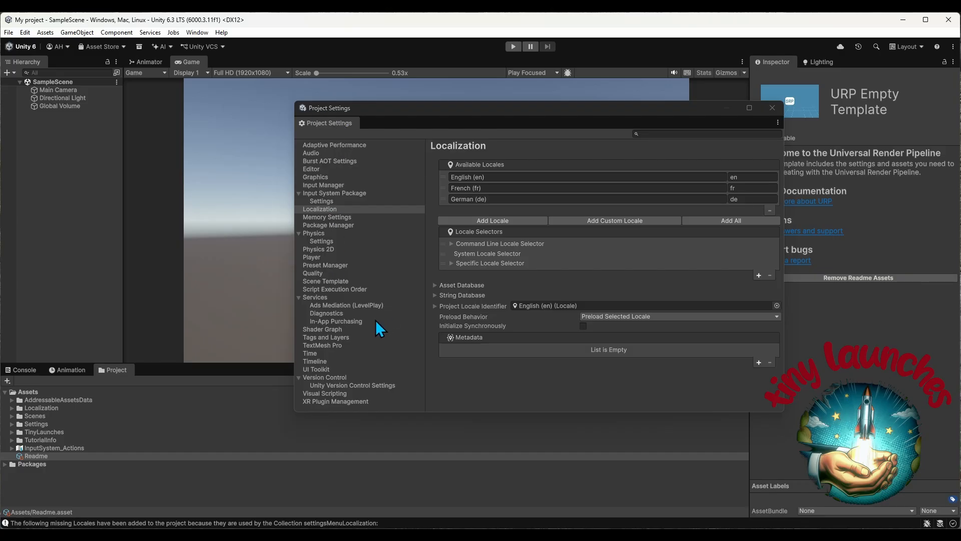
Enable the Advanced Text Generator in the UI Toolkit project settings and check the company and product names in the Player settings
{"action": "left_click", "coordinate": [322, 369]}
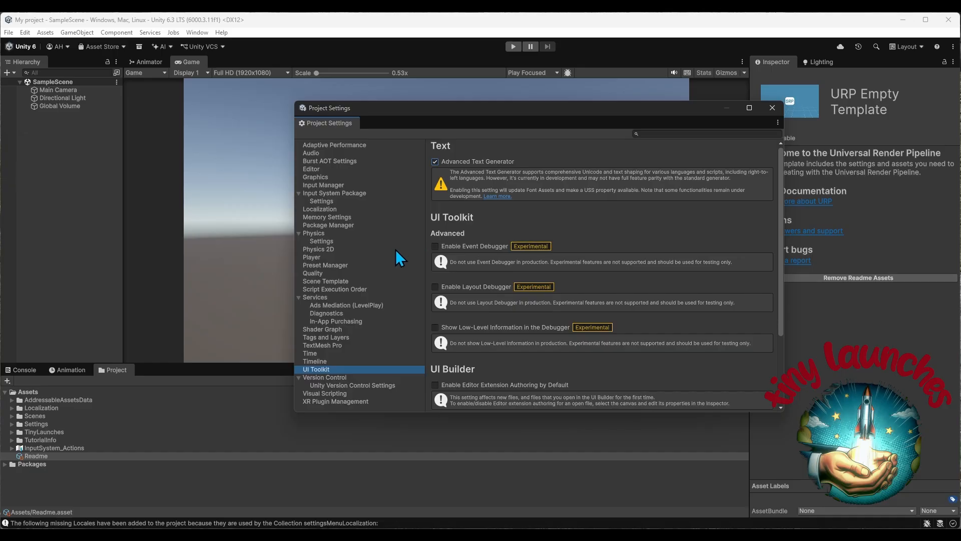
{"action": "left_click", "coordinate": [332, 257]}
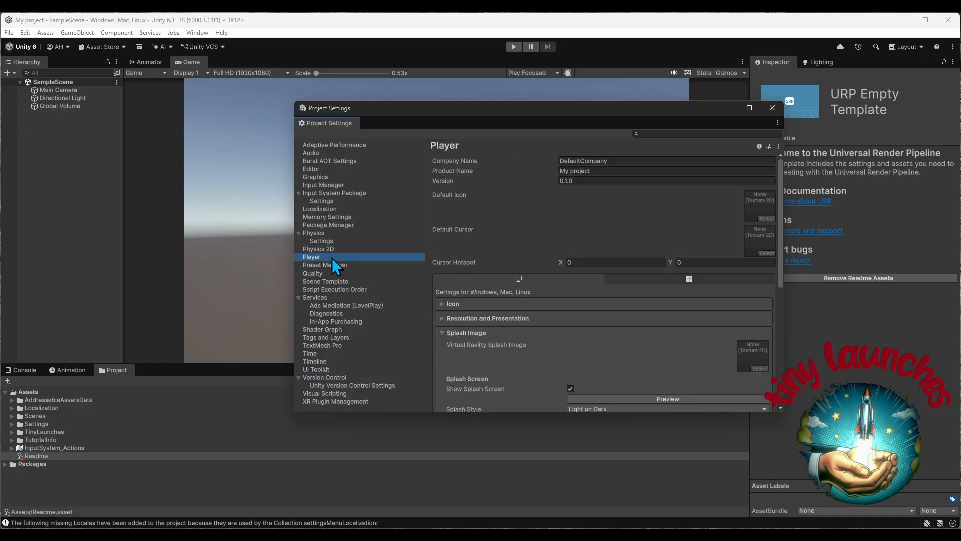
{"action": "left_click", "coordinate": [627, 161]}
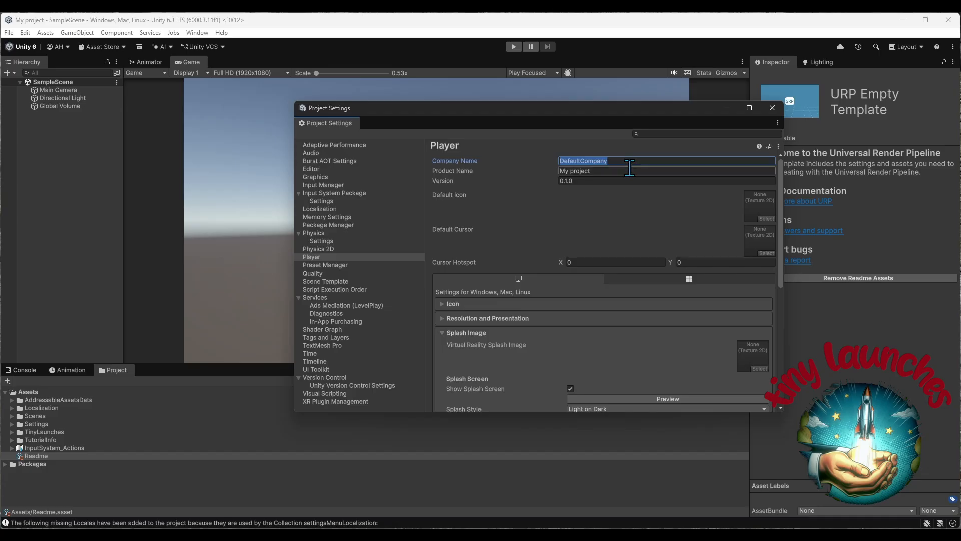
{"action": "key", "text": "Tab"}
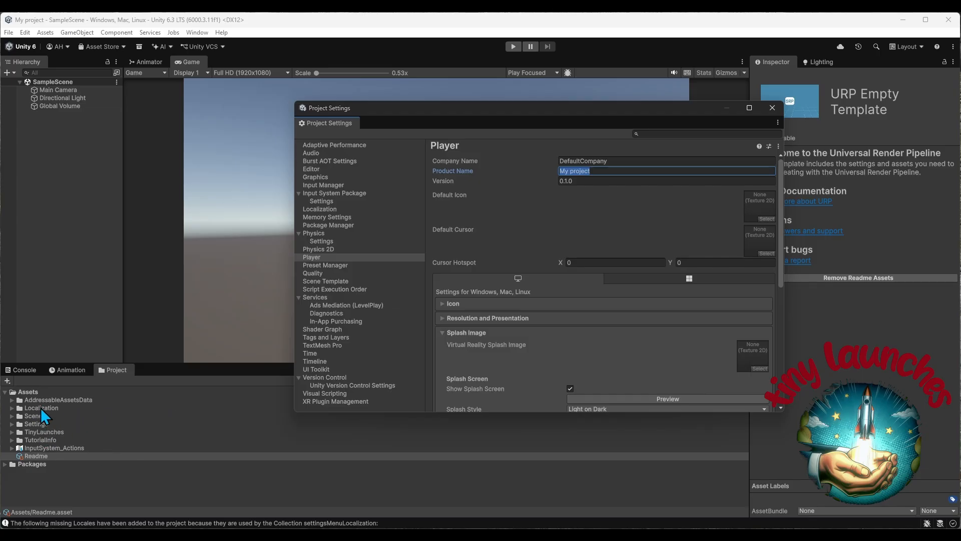
Assign mouse-pointer-icon-size_32 from the Drop-In_SettingsMenu Images folder as the Default Cursor in the Player settings
{"action": "left_click", "coordinate": [12, 431]}
{"action": "left_click", "coordinate": [20, 439]}
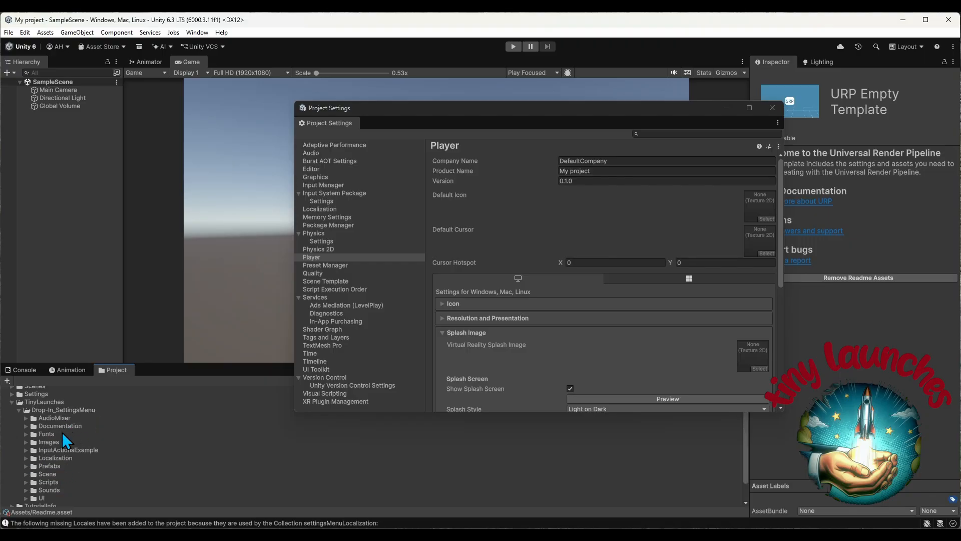
{"action": "left_click", "coordinate": [27, 441]}
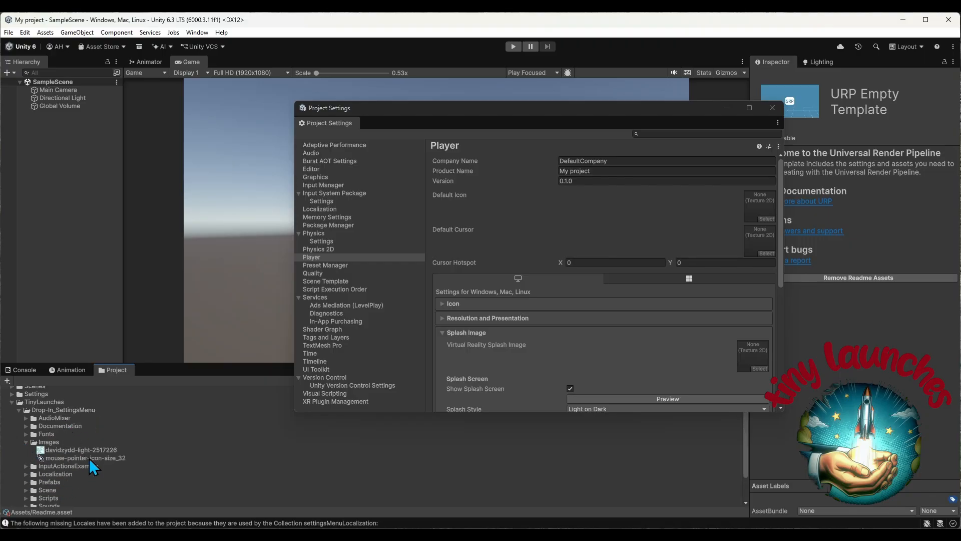
{"action": "left_click_drag", "start_coordinate": [89, 458], "coordinate": [760, 226]}
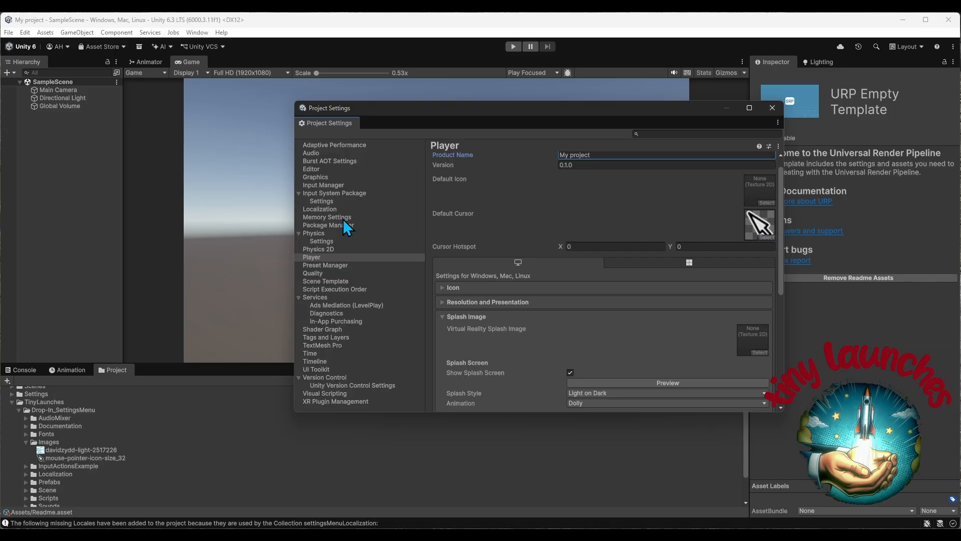
Add five more quality levels in the project's Quality settings, close Project Settings and save the work
{"action": "left_click", "coordinate": [330, 272]}
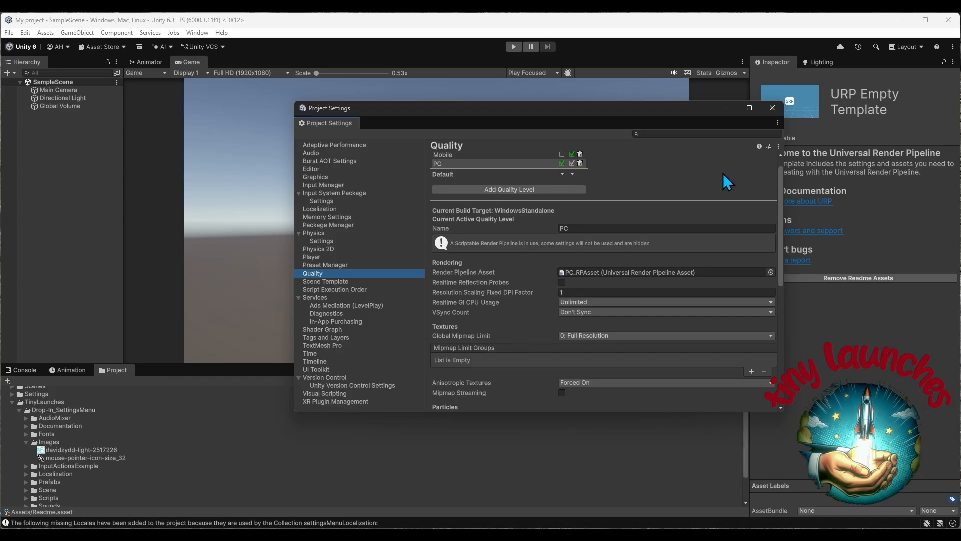
{"action": "scroll", "coordinate": [781, 191], "scroll_direction": "up", "scroll_amount": 1}
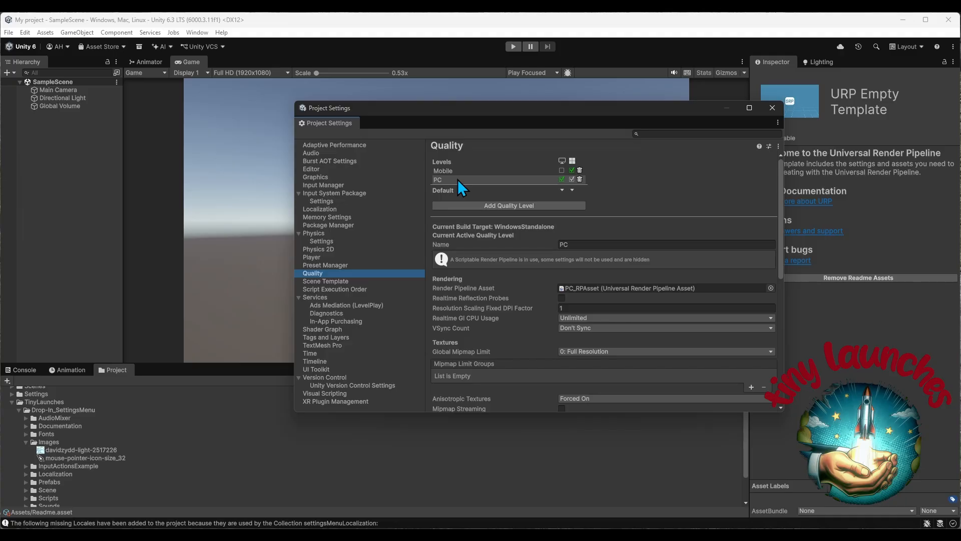
{"action": "left_click", "coordinate": [492, 204]}
{"action": "left_click", "coordinate": [494, 214]}
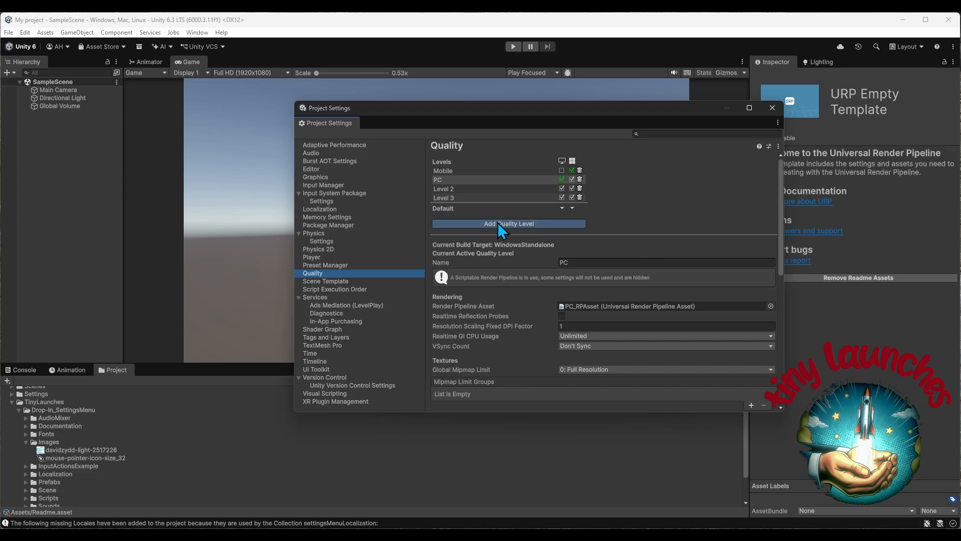
{"action": "left_click", "coordinate": [498, 223]}
{"action": "left_click", "coordinate": [498, 232]}
{"action": "left_click", "coordinate": [507, 242]}
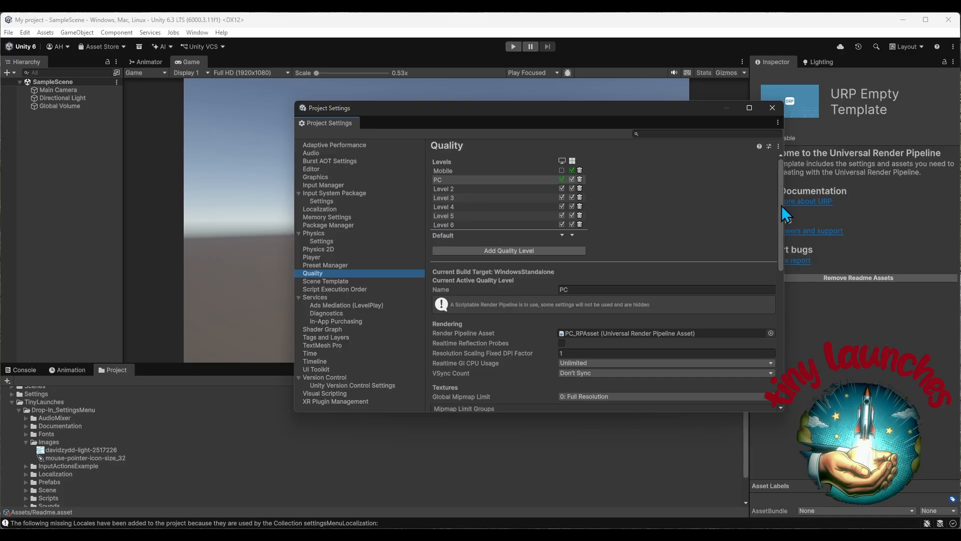
{"action": "mouse_move", "coordinate": [782, 205]}
{"action": "left_mouse_down"}
{"action": "mouse_move", "coordinate": [788, 324]}
{"action": "mouse_move", "coordinate": [785, 209]}
{"action": "left_mouse_up"}
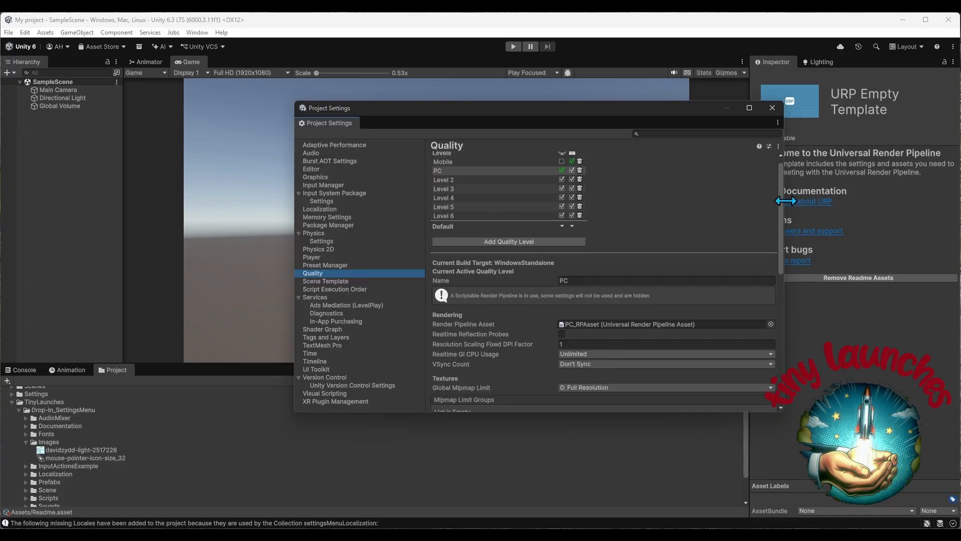
{"action": "left_click", "coordinate": [775, 109]}
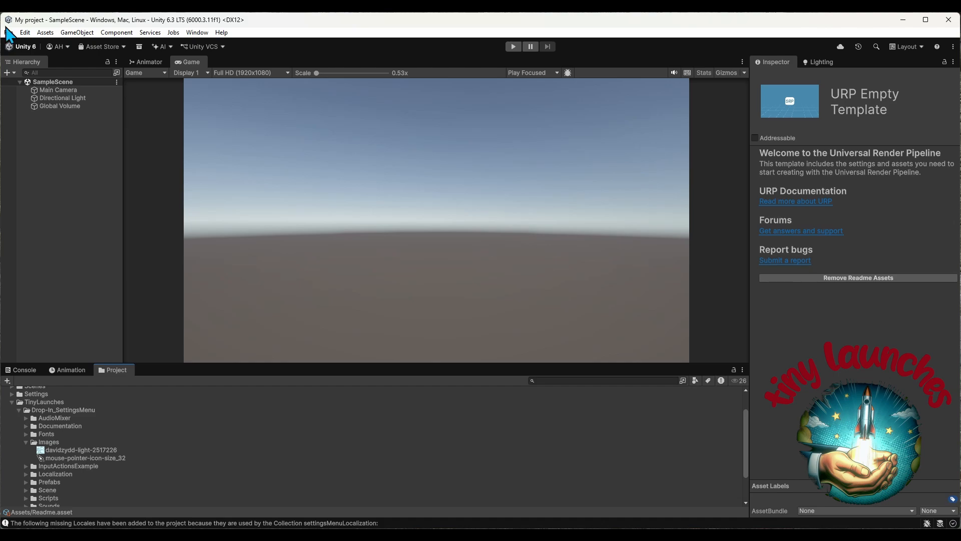
{"action": "left_click", "coordinate": [9, 32]}
{"action": "left_click", "coordinate": [26, 89]}
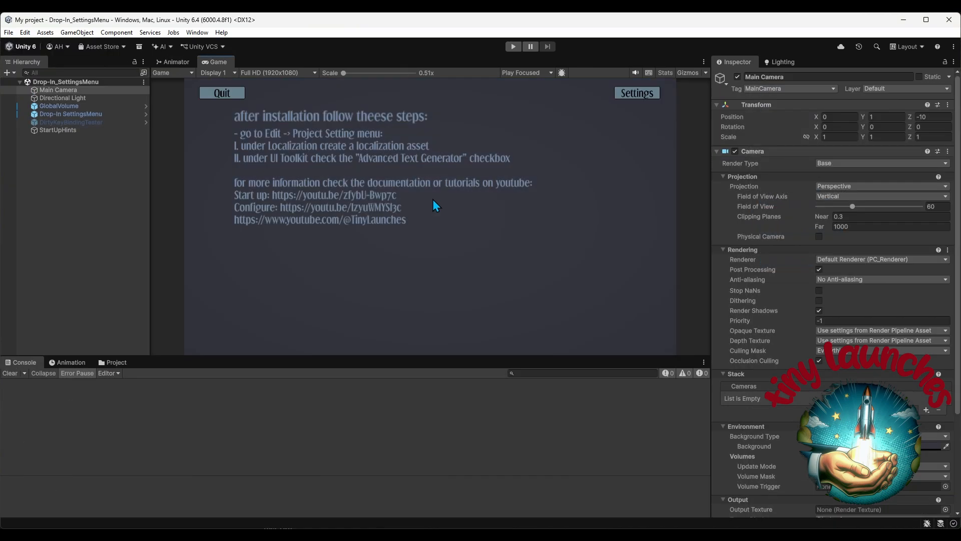
Open the Localization Tables and search the settingsMenuLocalization collection for "quality"
{"action": "left_click", "coordinate": [198, 34]}
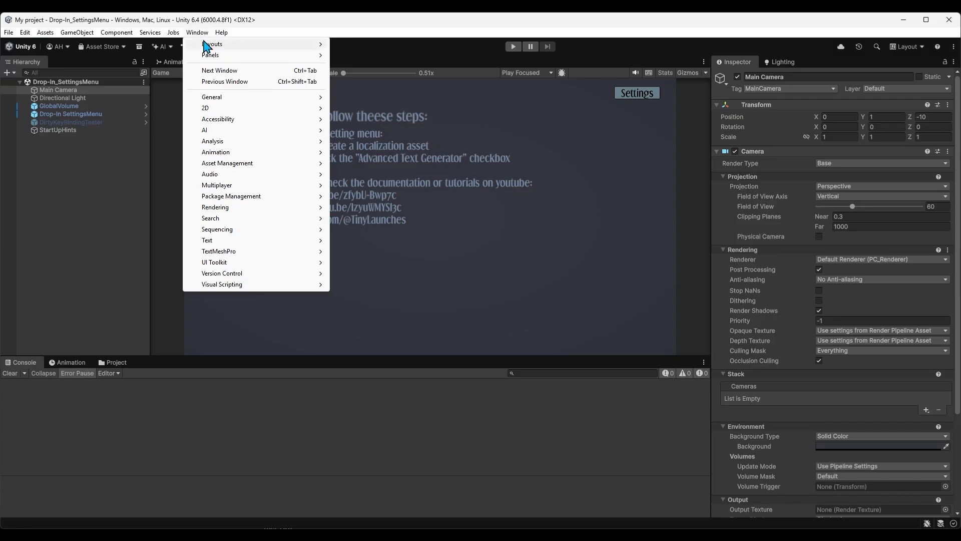
{"action": "mouse_move", "coordinate": [236, 163]}
{"action": "left_click", "coordinate": [370, 174]}
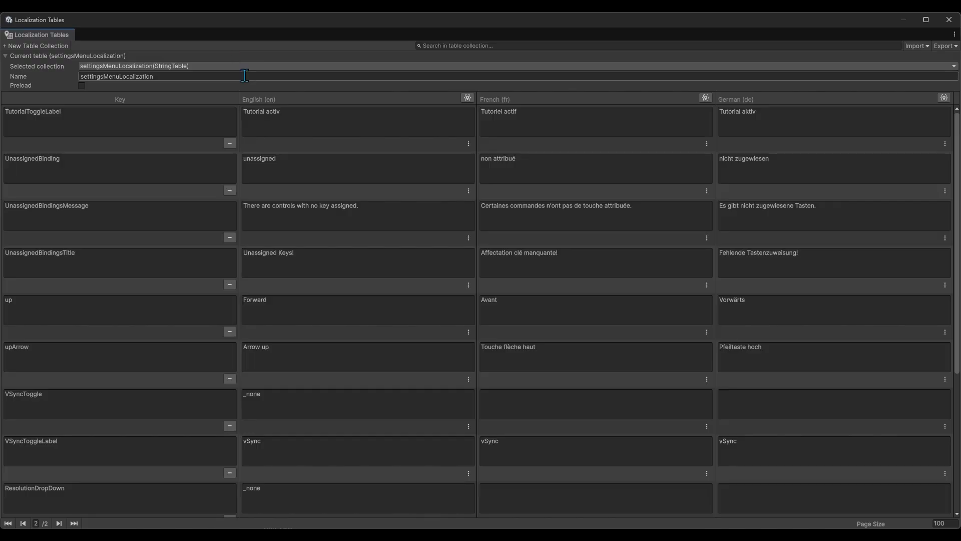
{"action": "left_click", "coordinate": [591, 46]}
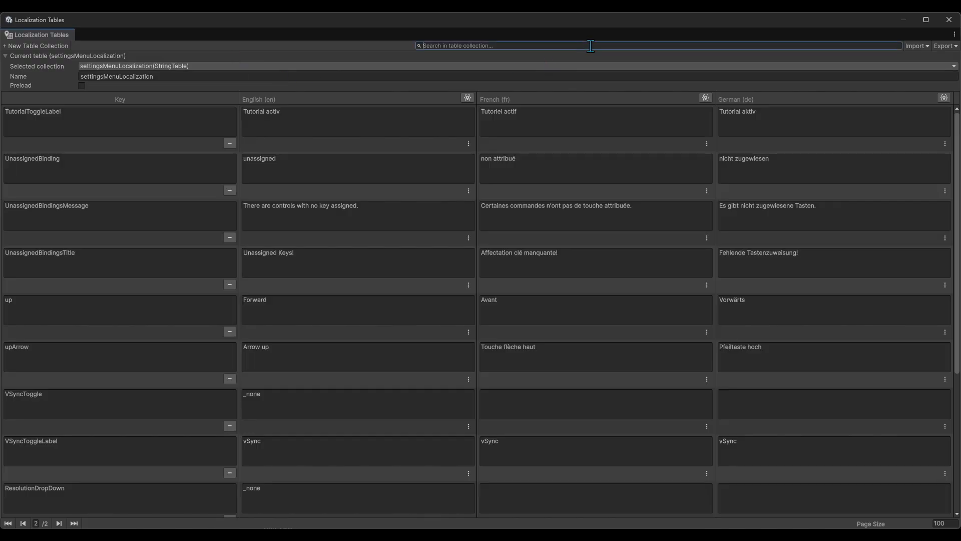
{"action": "type", "text": "quality"}
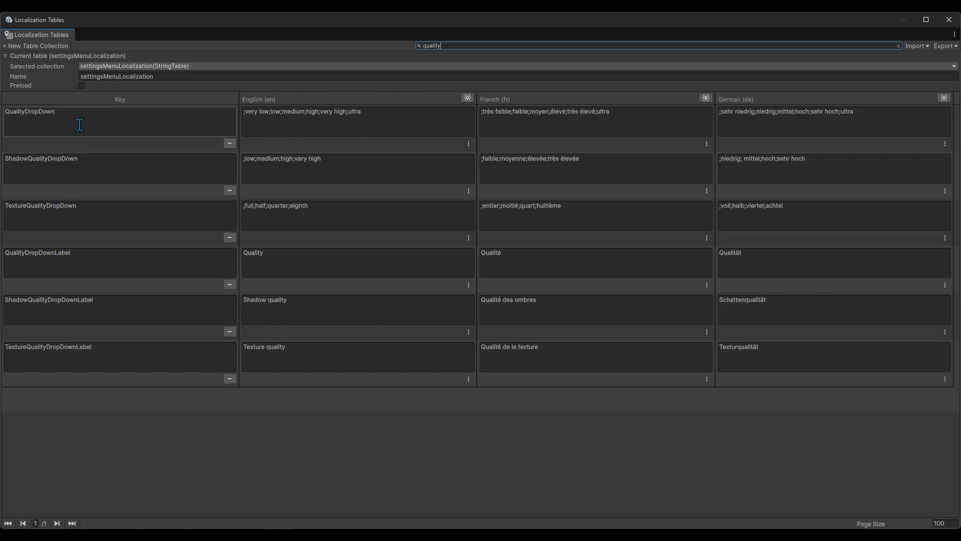
Insert "Name" before the first semicolon of the English text for the QualityDropDown key
{"action": "left_click", "coordinate": [32, 124]}
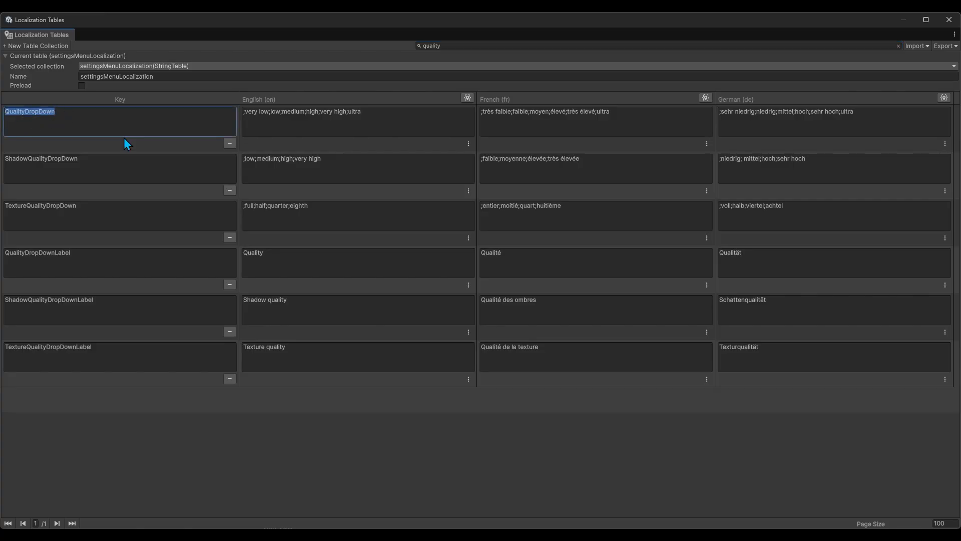
{"action": "left_click", "coordinate": [366, 117]}
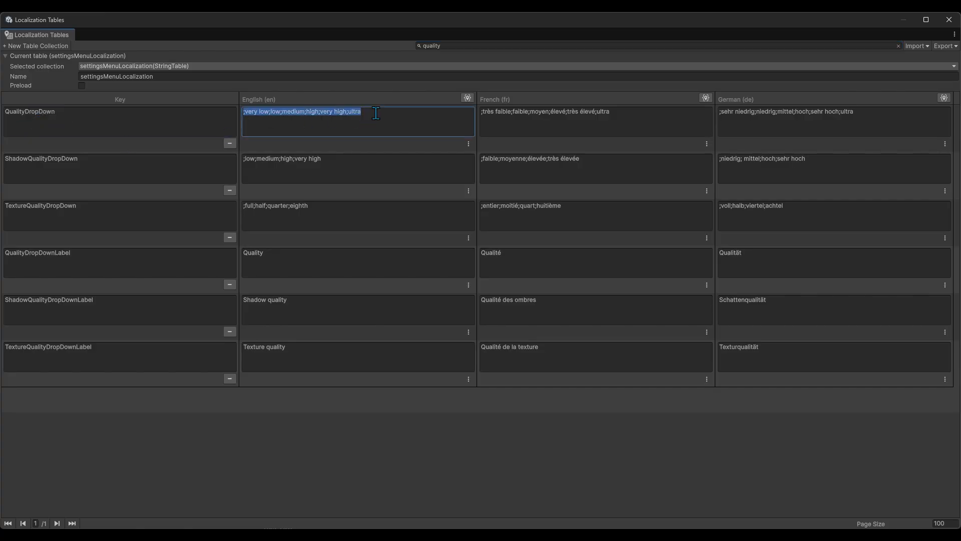
{"action": "key", "text": "Home"}
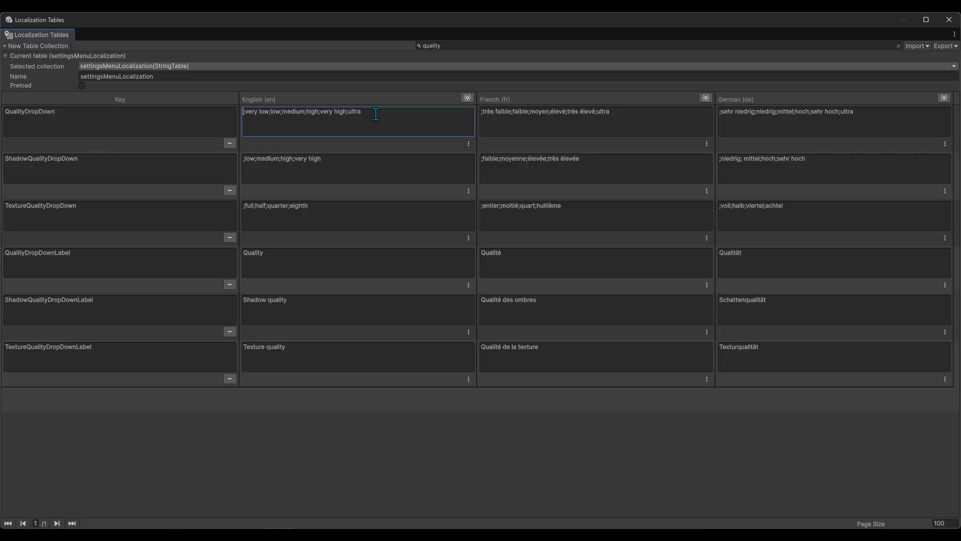
{"action": "type", "text": "Name"}
{"action": "key", "text": "ctrl+a"}
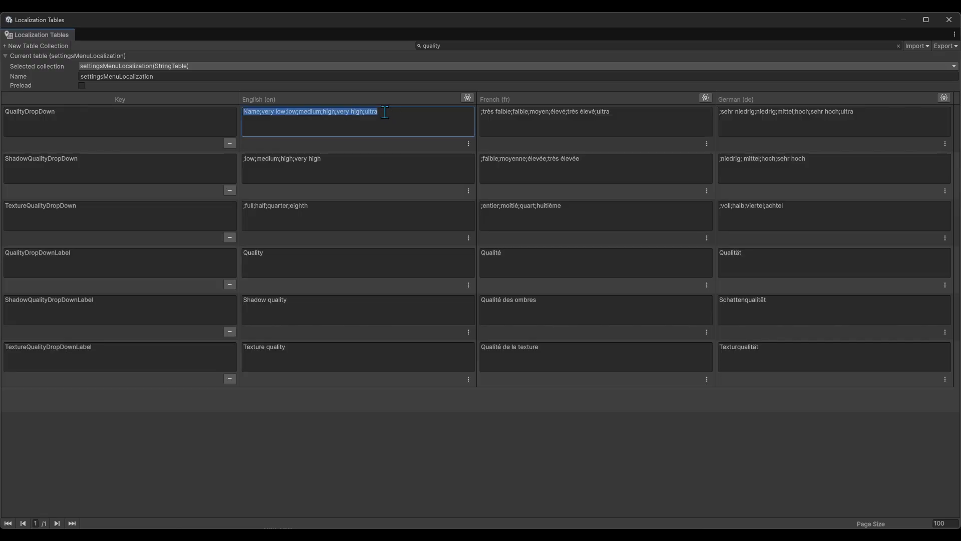
Examine the option list in QualityDropDown's English text and remove the leading "Name"
{"action": "double_click", "coordinate": [251, 111]}
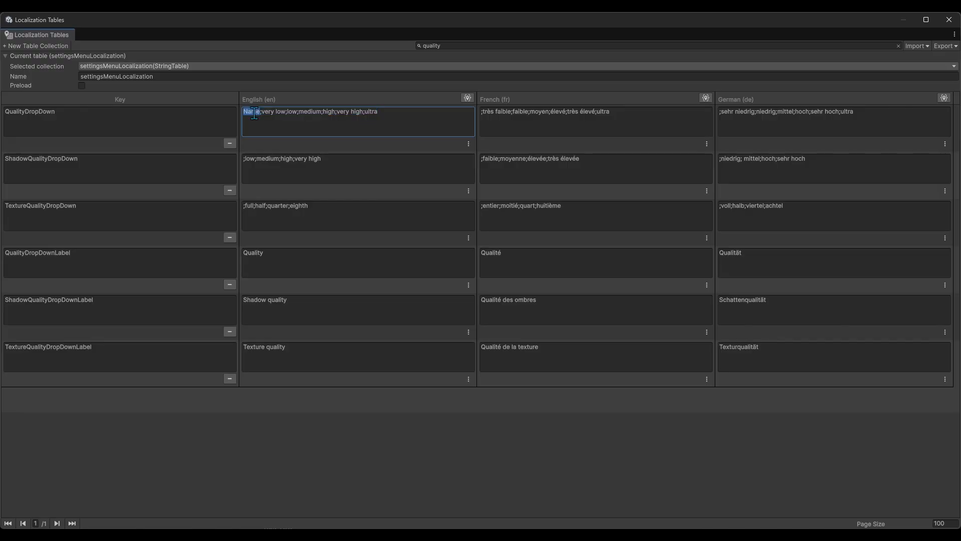
{"action": "left_click_drag", "start_coordinate": [391, 116], "coordinate": [332, 116]}
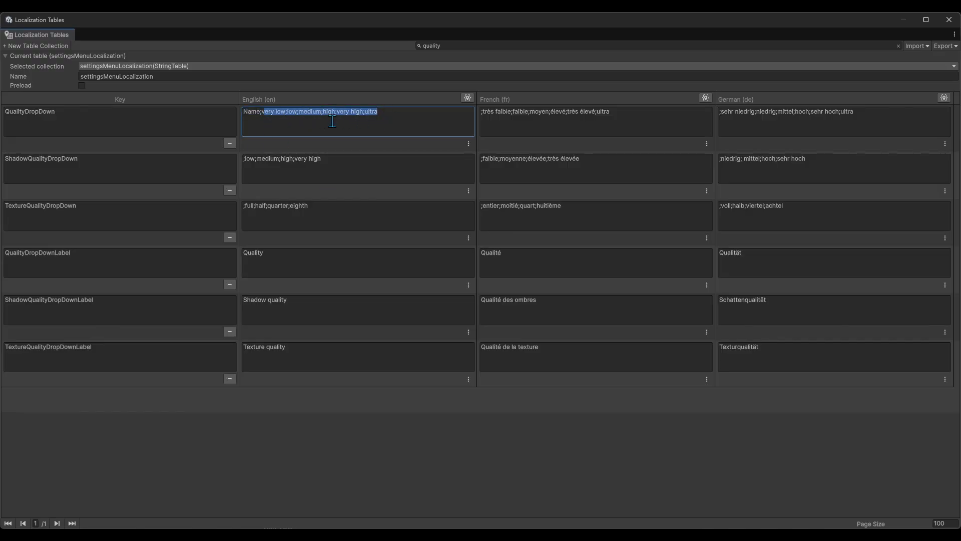
{"action": "double_click", "coordinate": [252, 112]}
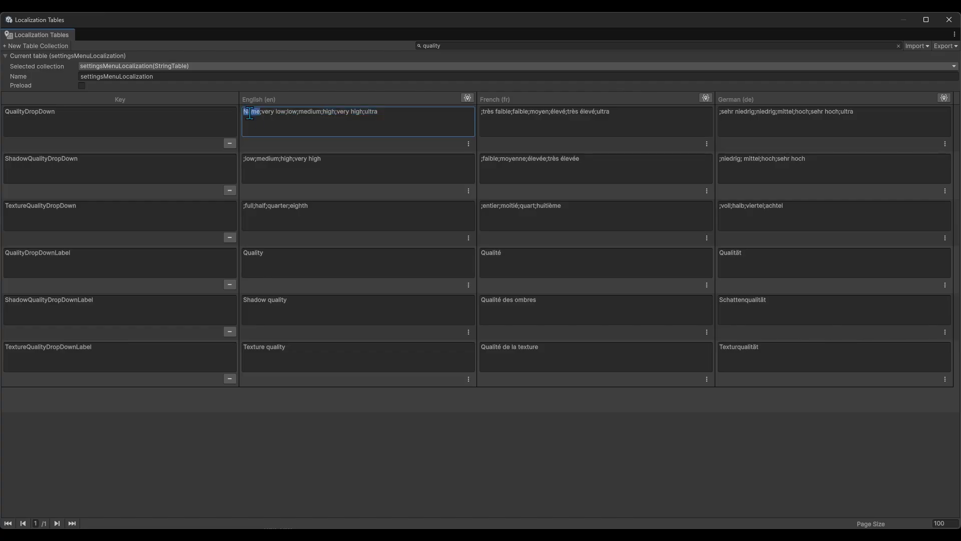
{"action": "key", "text": "BackSpace"}
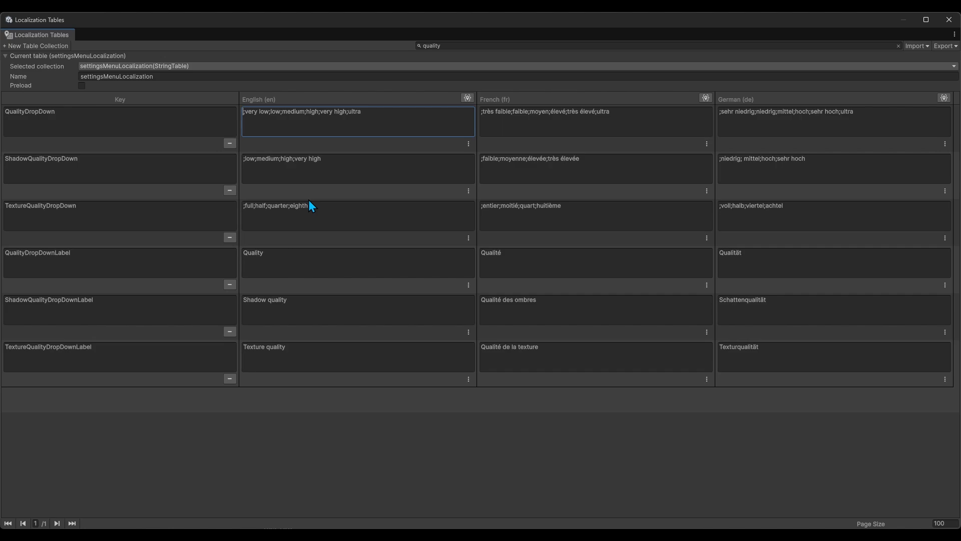
Examine the QualityDropDownLabel key and its English, French and German texts, and close the Localization Tables
{"action": "left_click", "coordinate": [93, 251]}
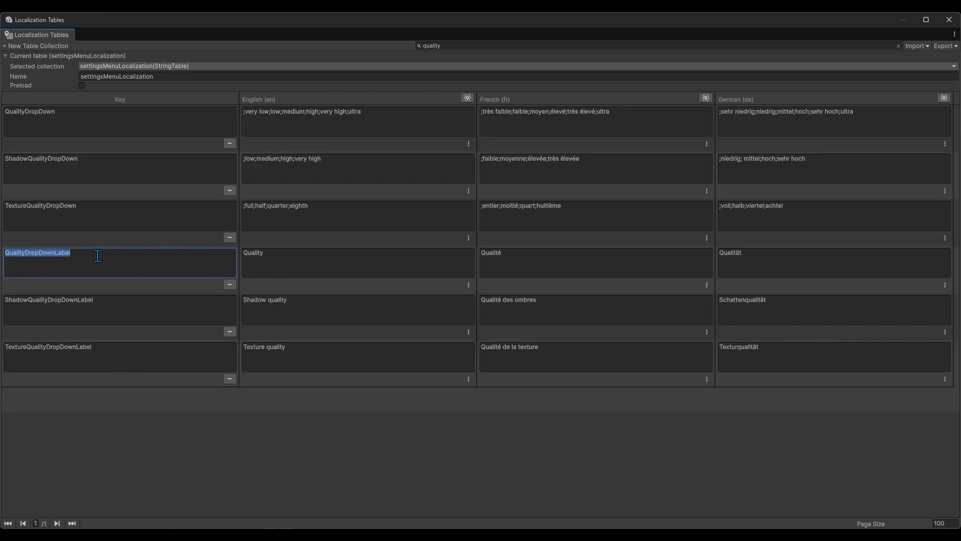
{"action": "left_click", "coordinate": [288, 259]}
{"action": "left_click", "coordinate": [639, 268]}
{"action": "left_click", "coordinate": [782, 263]}
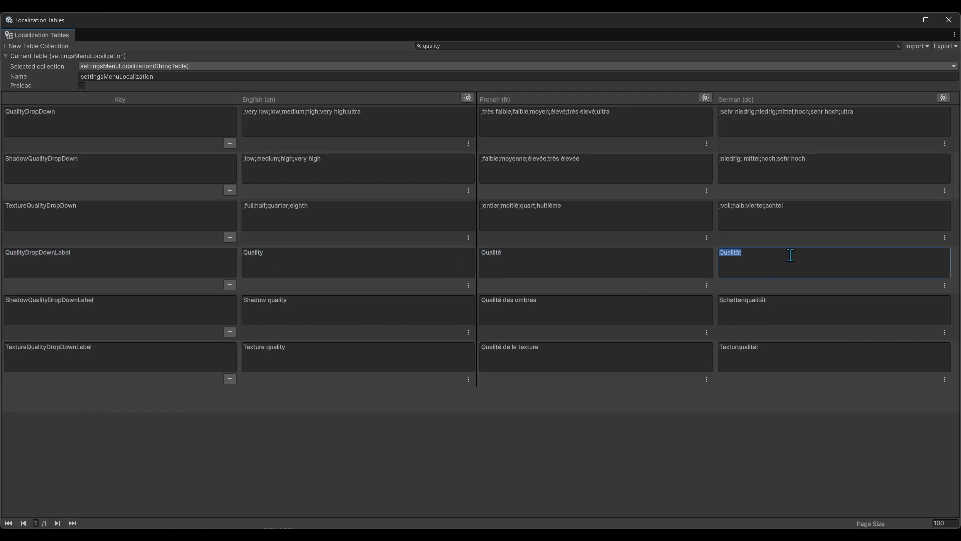
{"action": "left_click", "coordinate": [953, 22]}
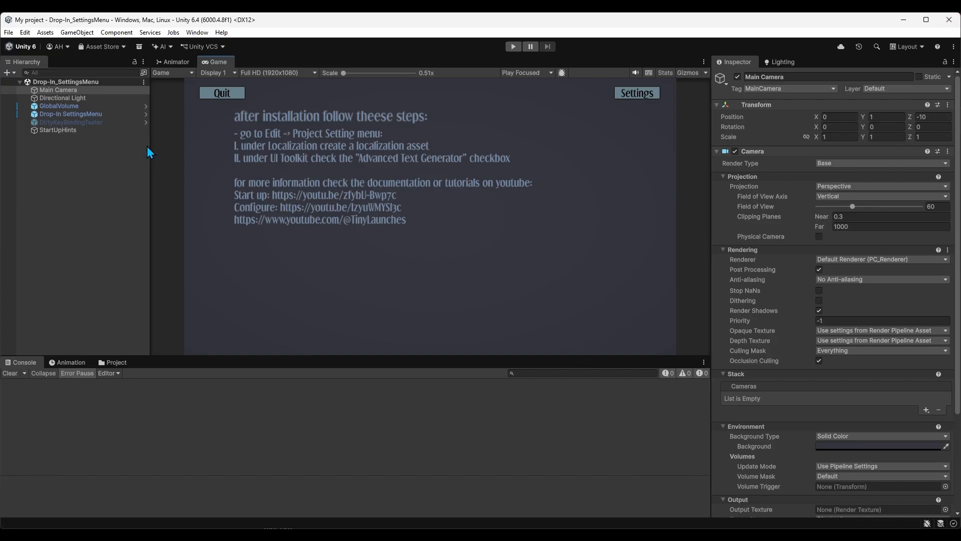
Open the UI Document source asset of Drop-In SettingsMenu in UI Builder and assign Main Camera as the canvas background camera
{"action": "left_click", "coordinate": [71, 115]}
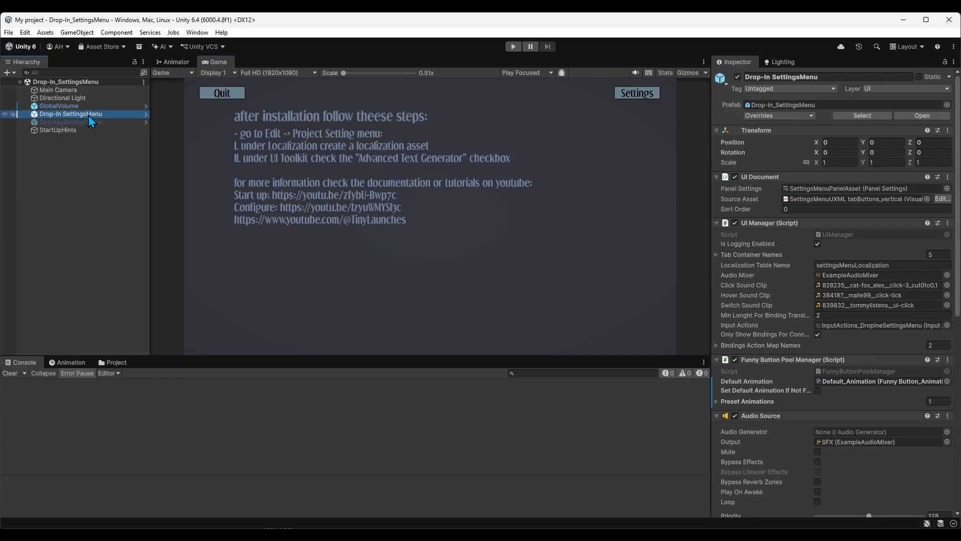
{"action": "double_click", "coordinate": [837, 200]}
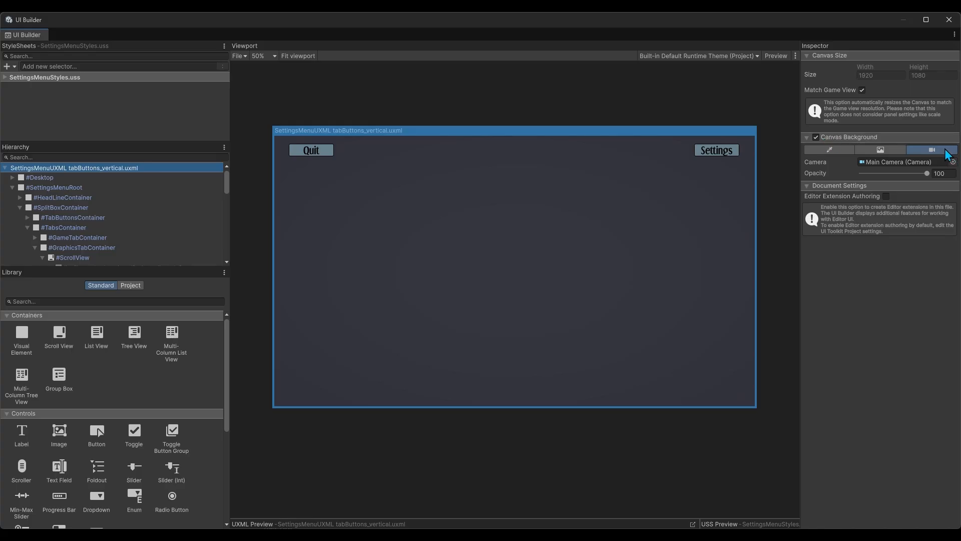
{"action": "left_click", "coordinate": [953, 162]}
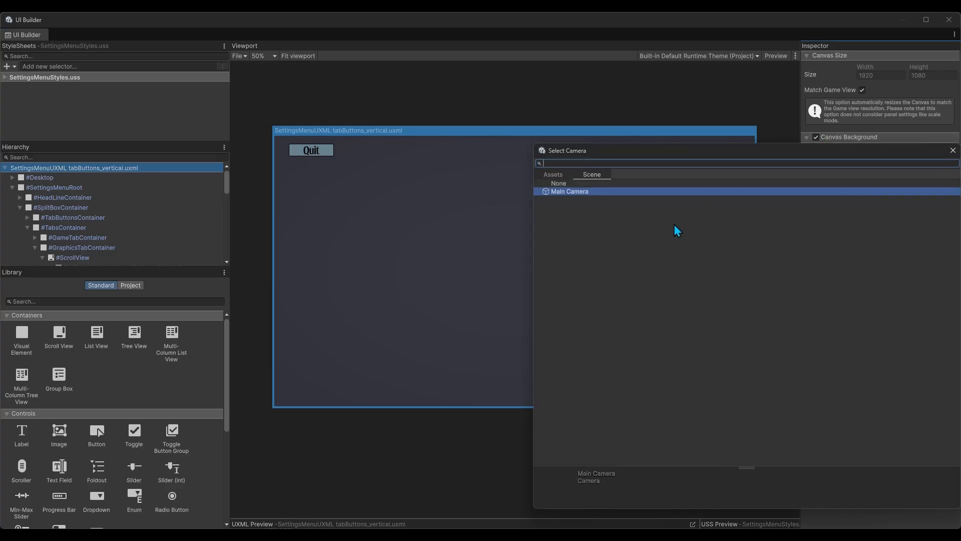
{"action": "double_click", "coordinate": [563, 193]}
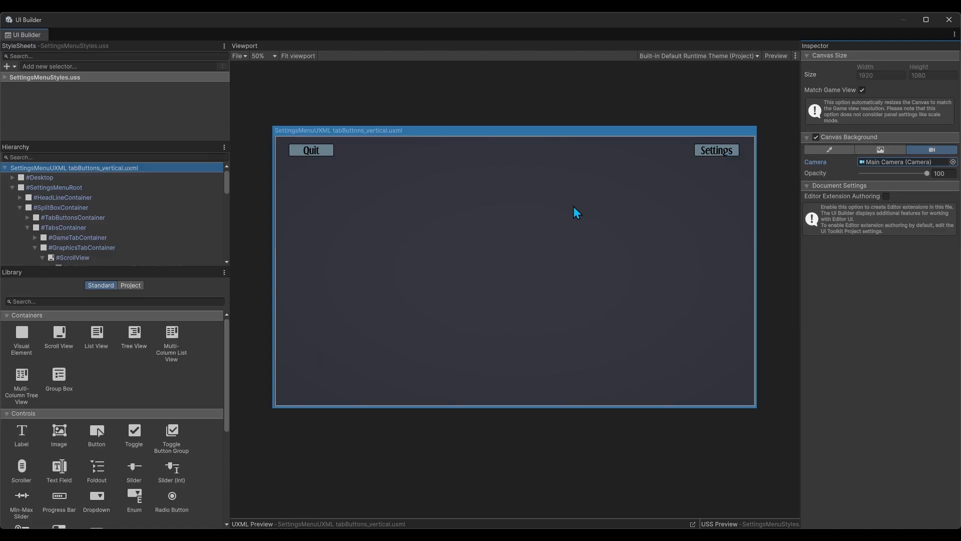
Select the SettingsMenuRoot element in the UI hierarchy and turn on its display
{"action": "left_click", "coordinate": [609, 273]}
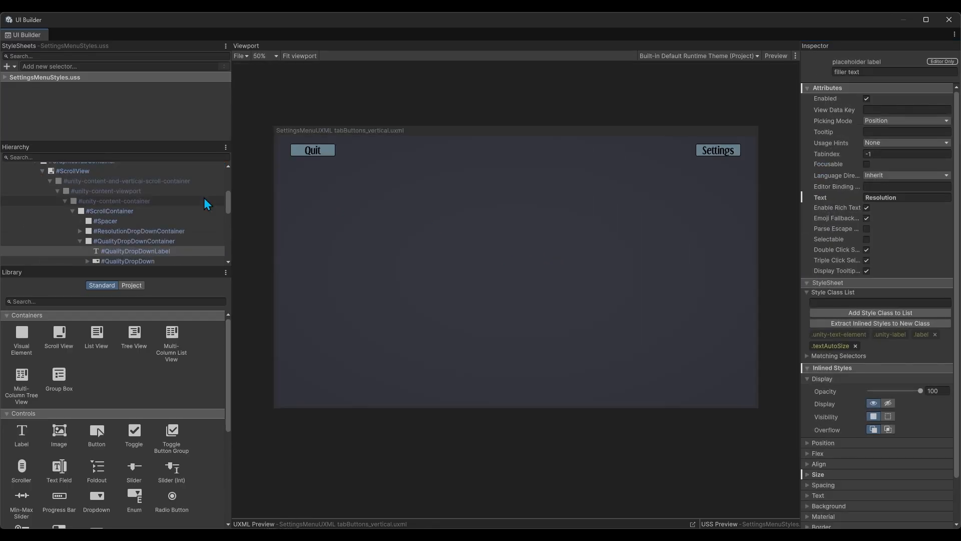
{"action": "scroll", "coordinate": [131, 191], "scroll_direction": "up", "scroll_amount": 4}
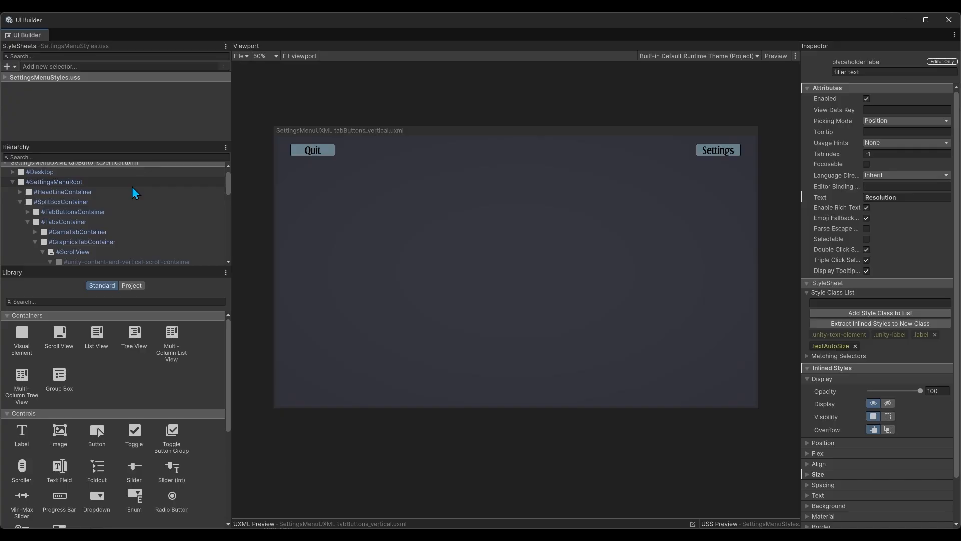
{"action": "left_click", "coordinate": [133, 186]}
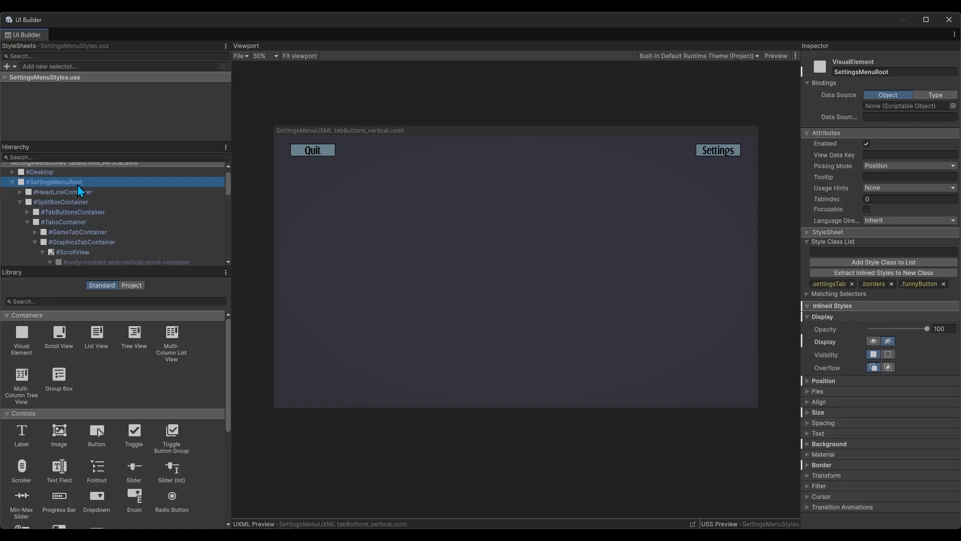
{"action": "left_click", "coordinate": [874, 342]}
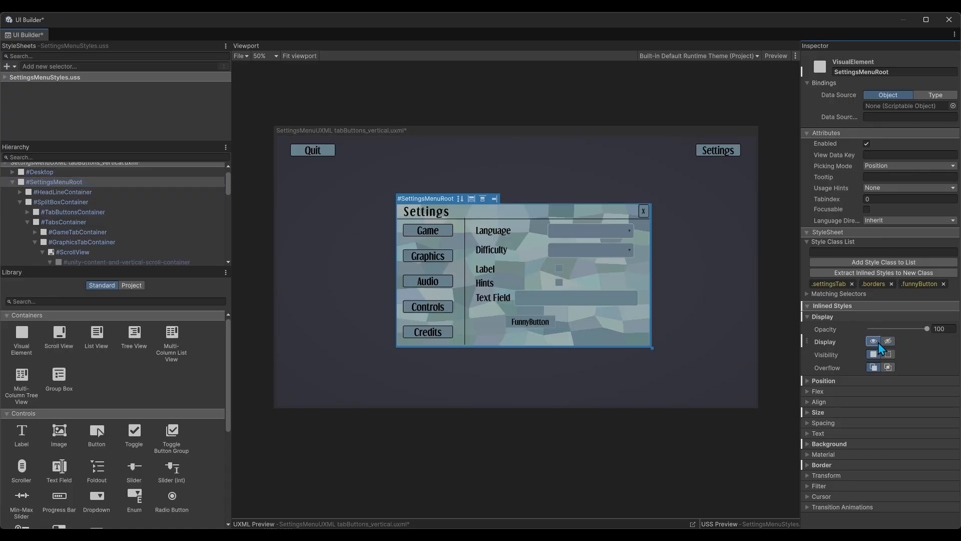
Inspect the HeadLineContainer, SplitBoxContainer, TabButtonsContainer and TabsContainer elements one after another on the canvas
{"action": "left_click", "coordinate": [117, 192]}
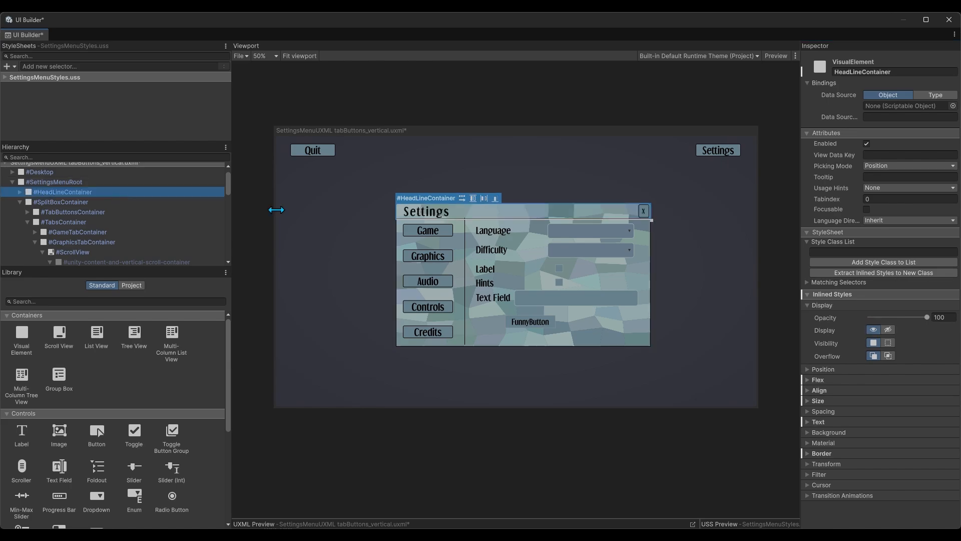
{"action": "left_click", "coordinate": [88, 204]}
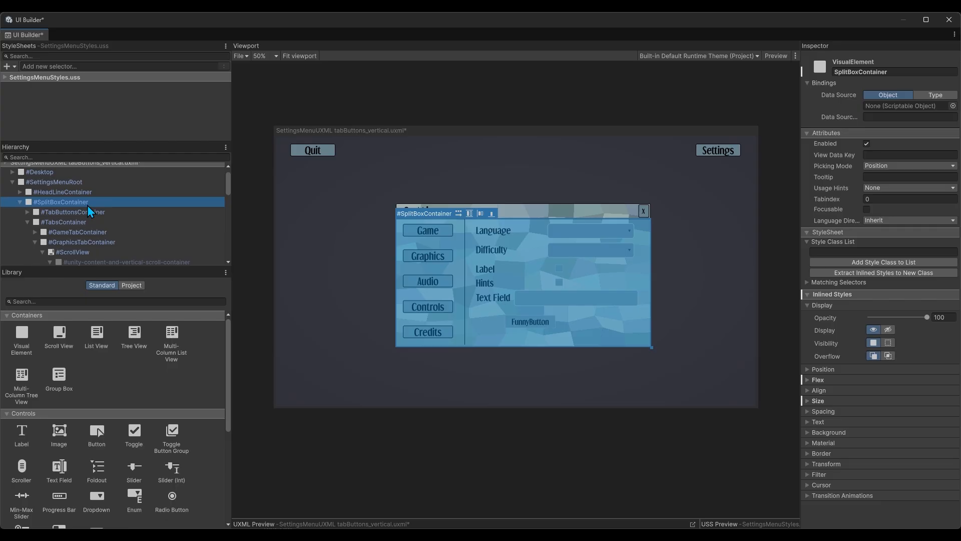
{"action": "left_click", "coordinate": [89, 211]}
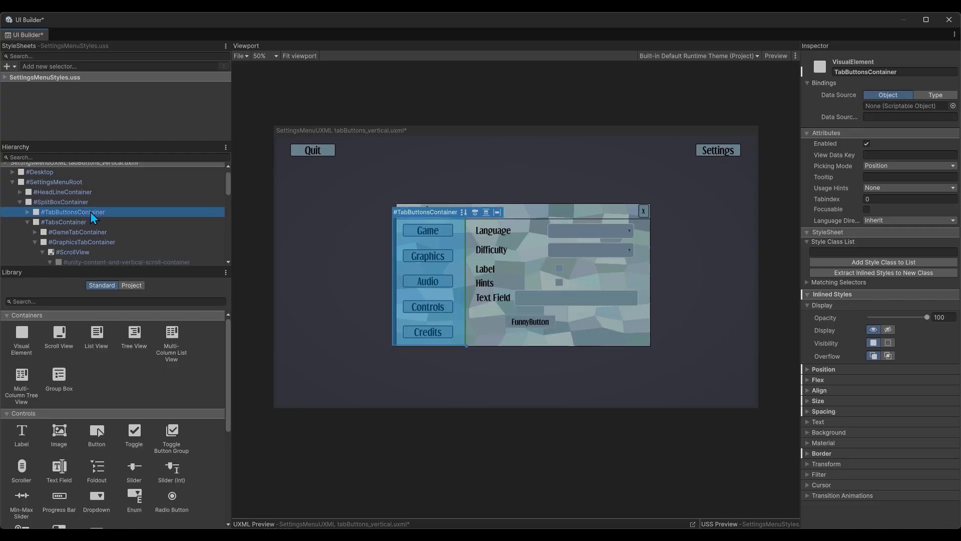
{"action": "left_click", "coordinate": [89, 222]}
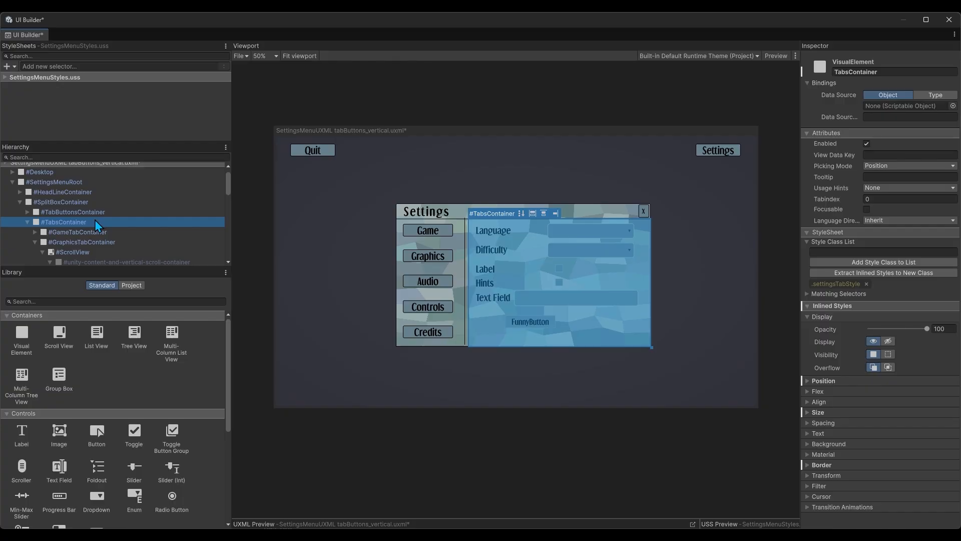
Hide GameTabContainer and display GraphicsTabContainer inside TabsContainer
{"action": "scroll", "coordinate": [104, 221], "scroll_direction": "down", "scroll_amount": 1}
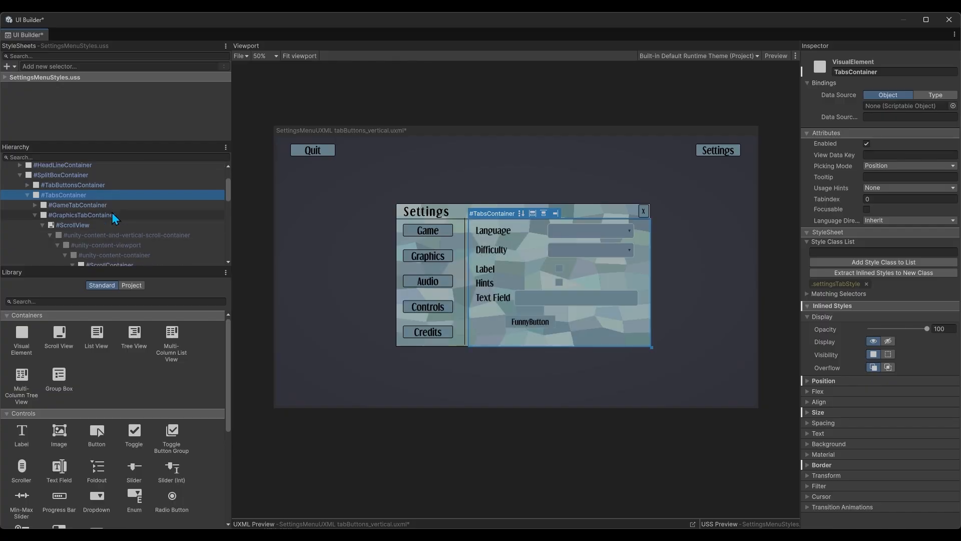
{"action": "left_click", "coordinate": [117, 208]}
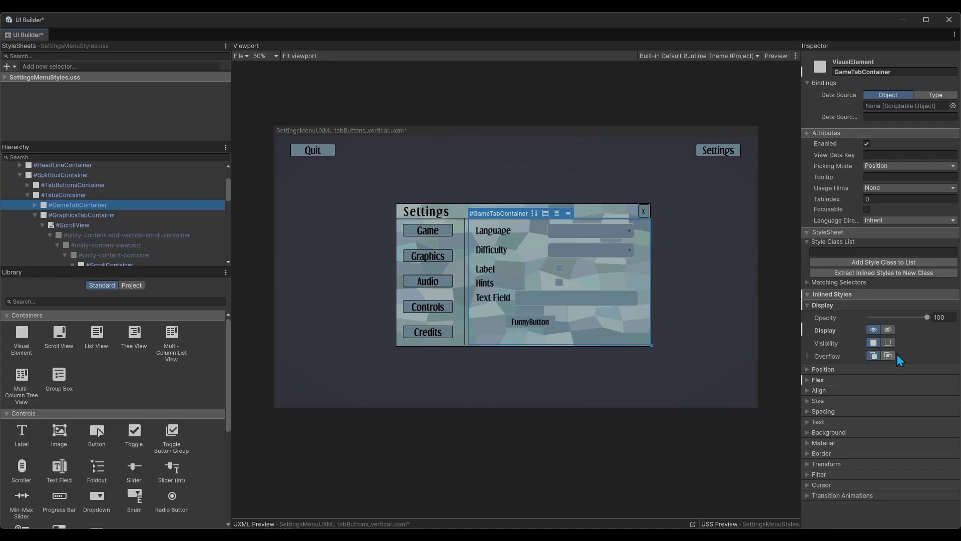
{"action": "left_click", "coordinate": [888, 329]}
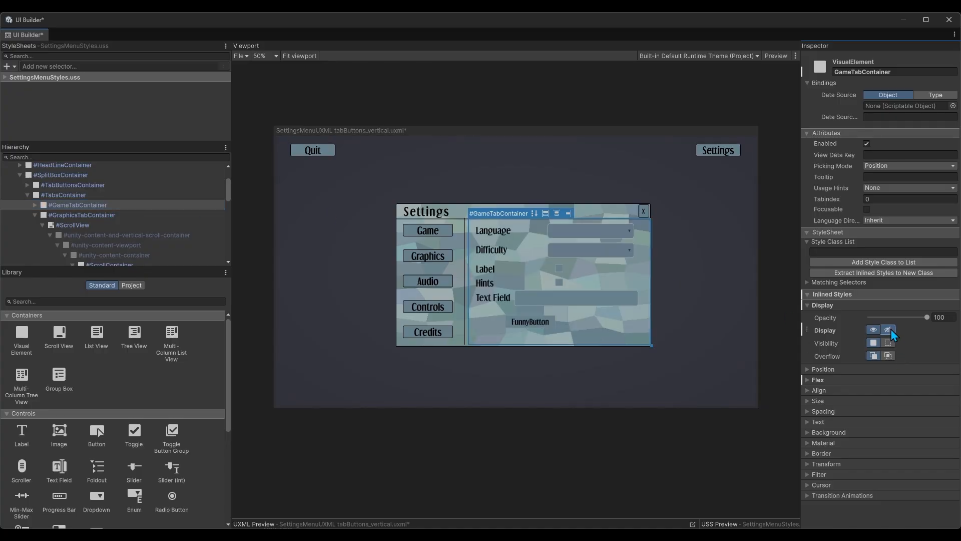
{"action": "left_click", "coordinate": [77, 214]}
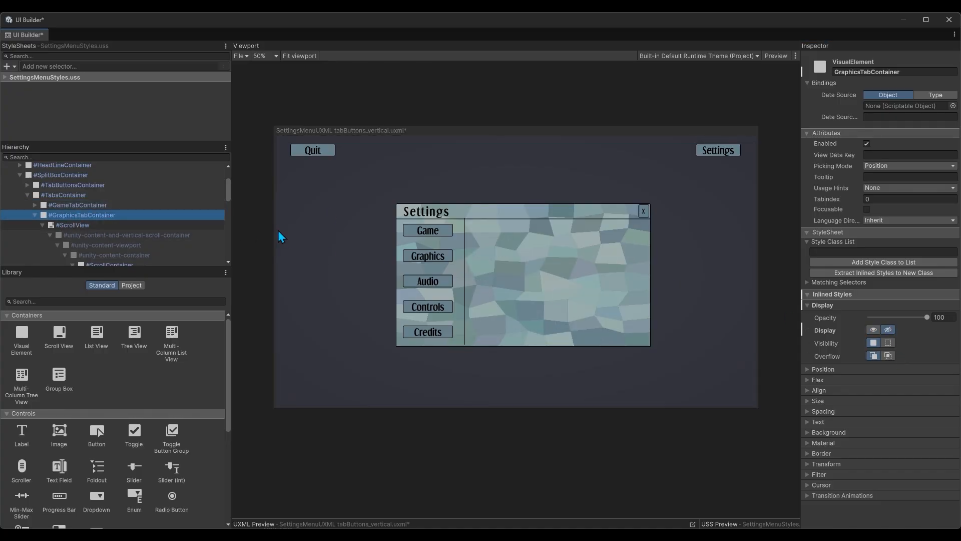
{"action": "left_click", "coordinate": [874, 330]}
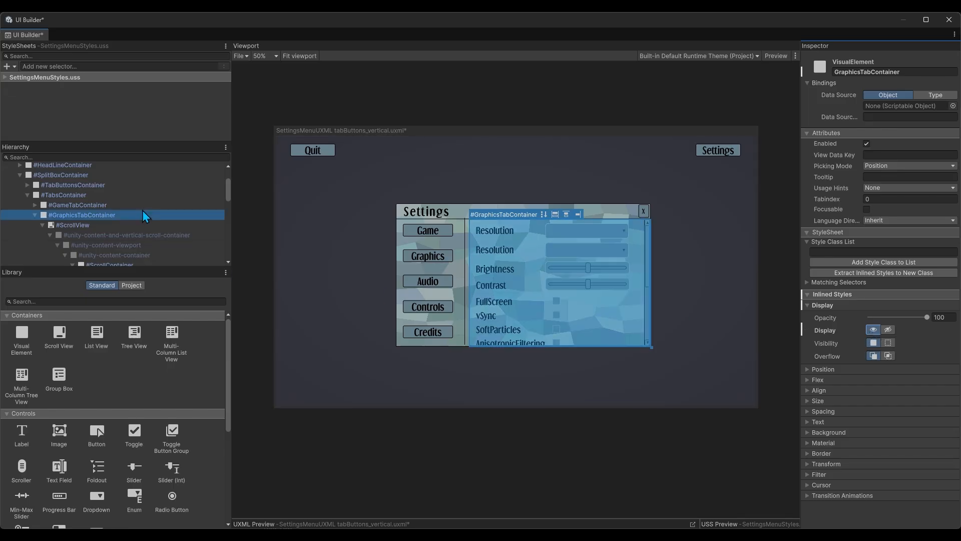
Examine the graphics tab's hierarchy from ScrollView down to QualityDropDownContainer and check the name of its QualityDropDownLabel element
{"action": "scroll", "coordinate": [143, 210], "scroll_direction": "down", "scroll_amount": 3}
{"action": "left_click", "coordinate": [113, 197]}
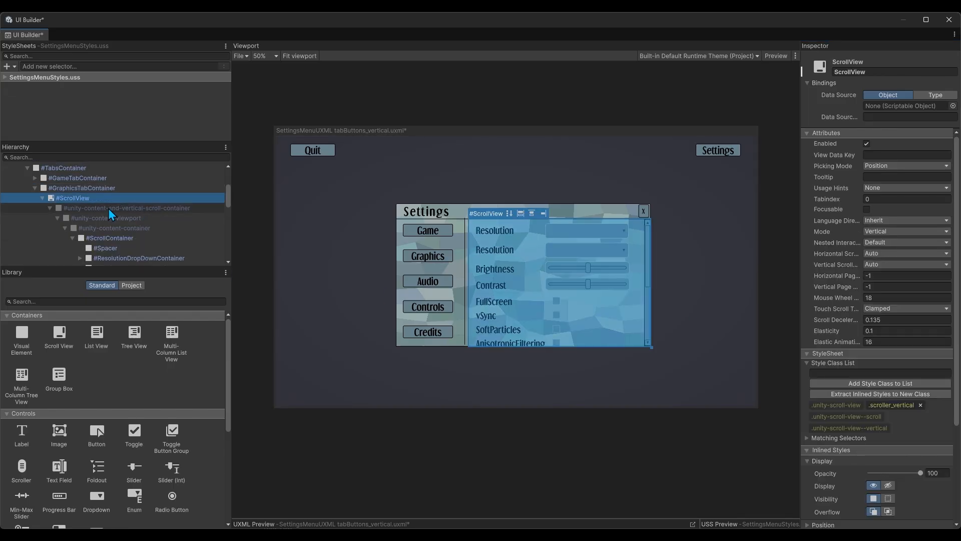
{"action": "left_click", "coordinate": [143, 238]}
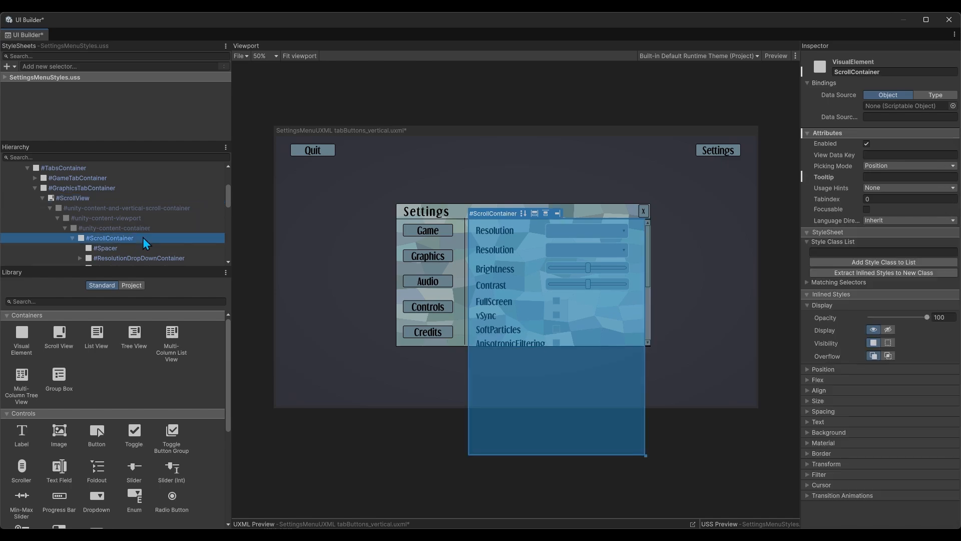
{"action": "scroll", "coordinate": [169, 221], "scroll_direction": "down", "scroll_amount": 3}
{"action": "scroll", "coordinate": [172, 220], "scroll_direction": "down", "scroll_amount": 3}
{"action": "left_click", "coordinate": [170, 214]}
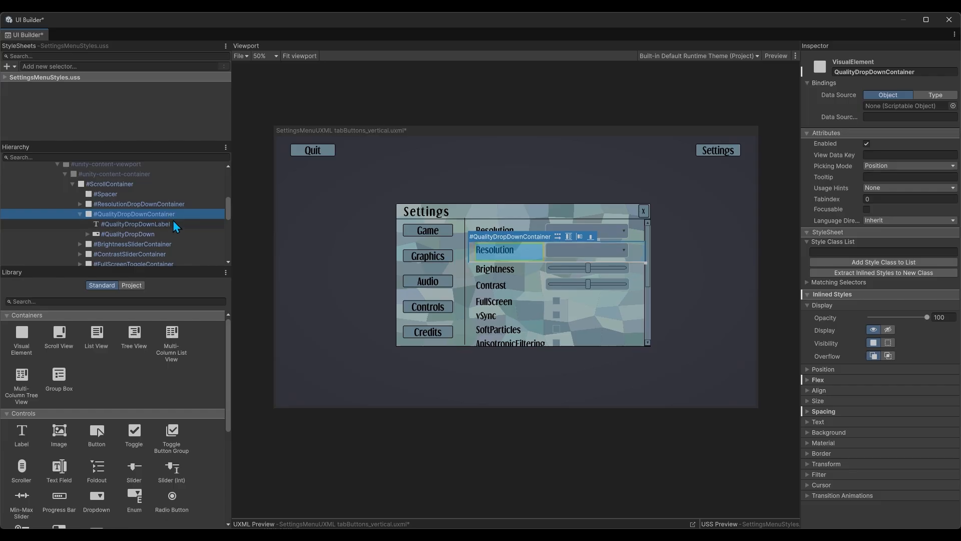
{"action": "left_click", "coordinate": [165, 223]}
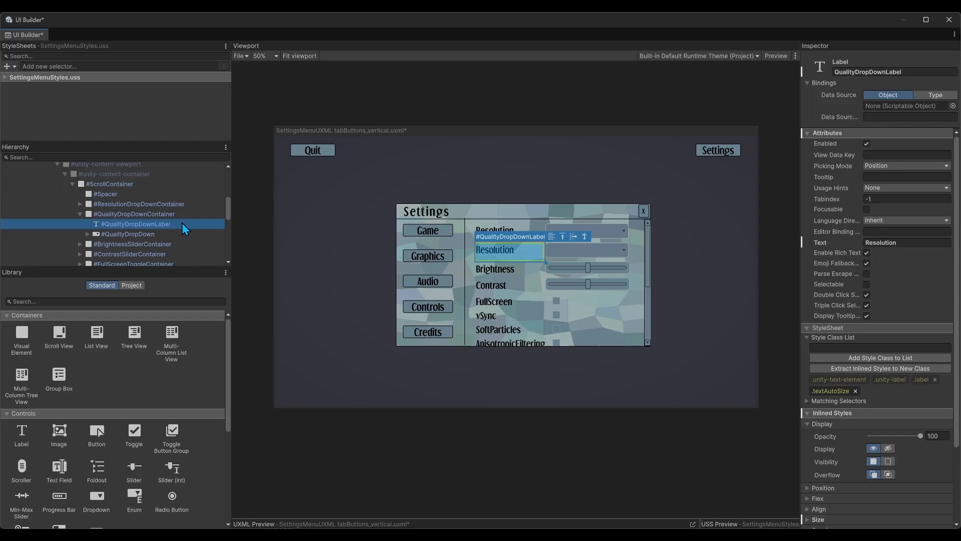
{"action": "left_click", "coordinate": [868, 72]}
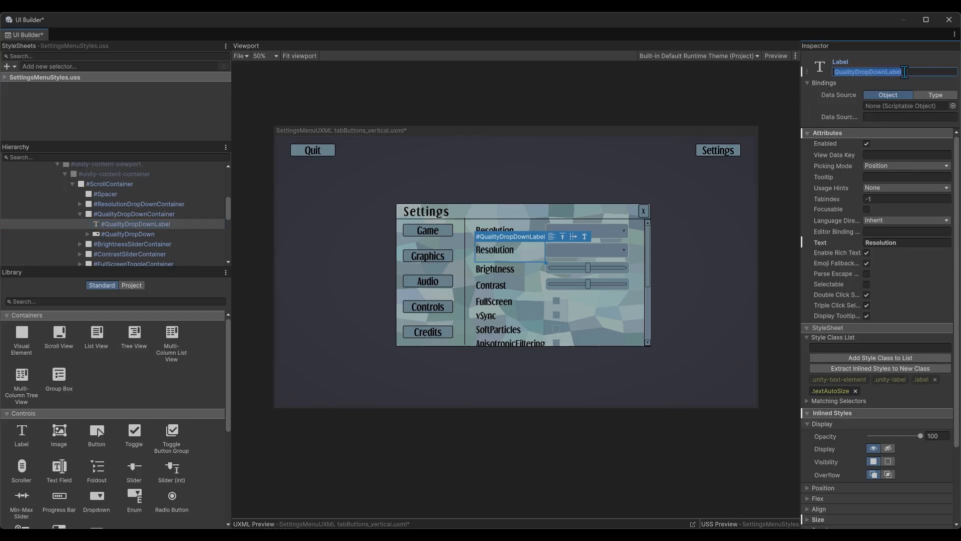
Try "Quality" as the built-in label of the QualityDropDown field and unset the label
{"action": "left_click", "coordinate": [148, 236]}
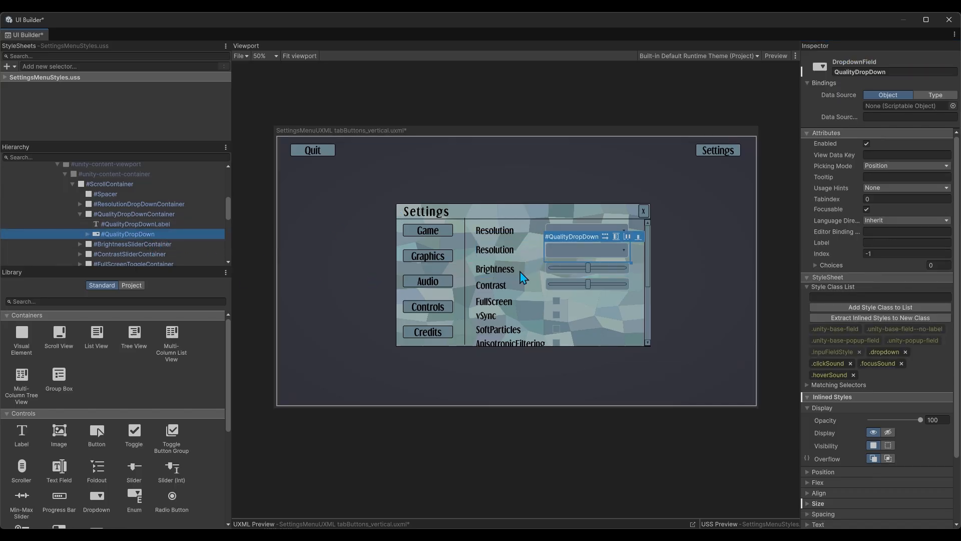
{"action": "left_click", "coordinate": [870, 241]}
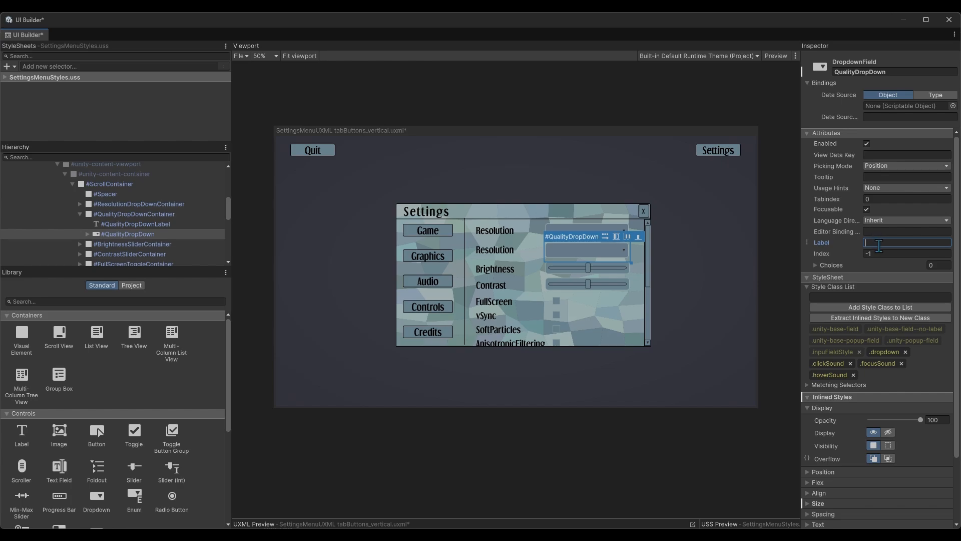
{"action": "type", "text": "Qual"}
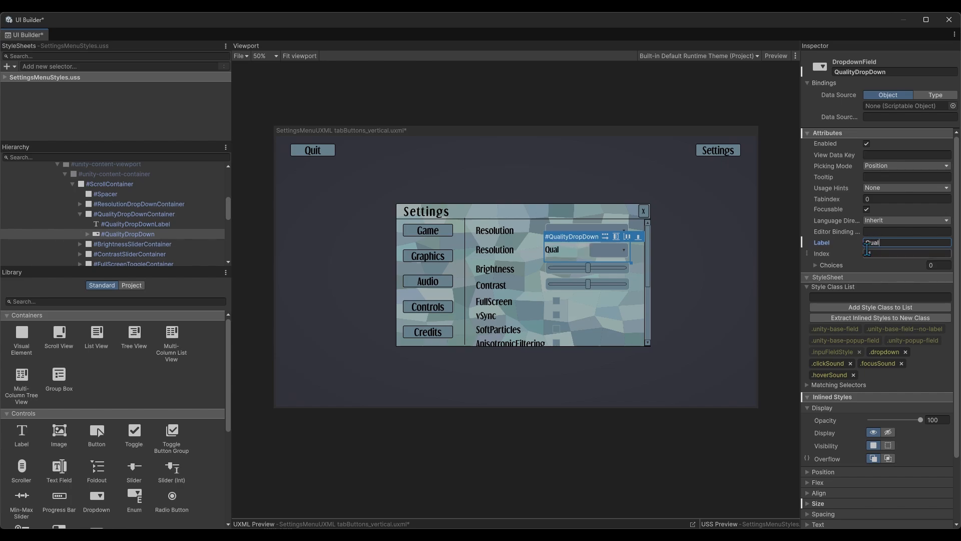
{"action": "type", "text": "ity"}
{"action": "right_click", "coordinate": [824, 245]}
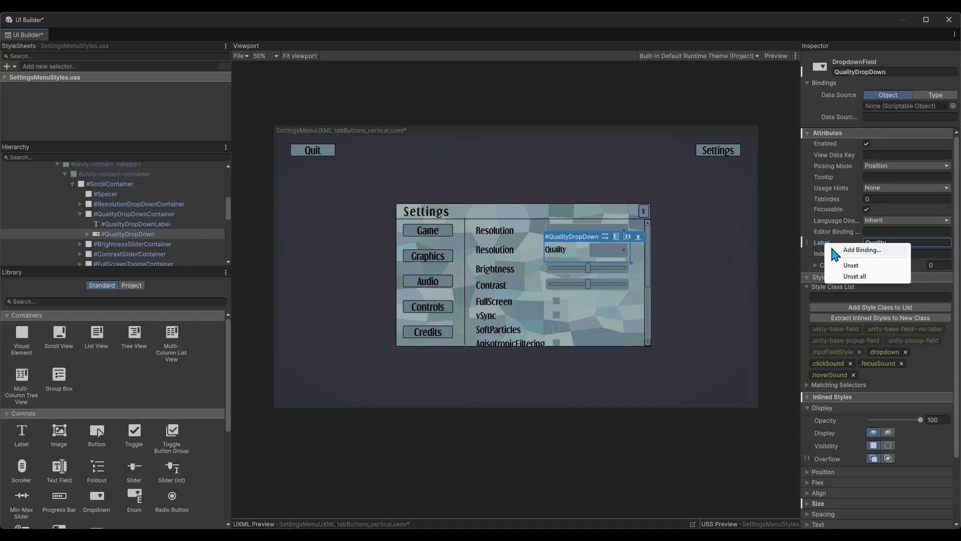
{"action": "left_click", "coordinate": [850, 266]}
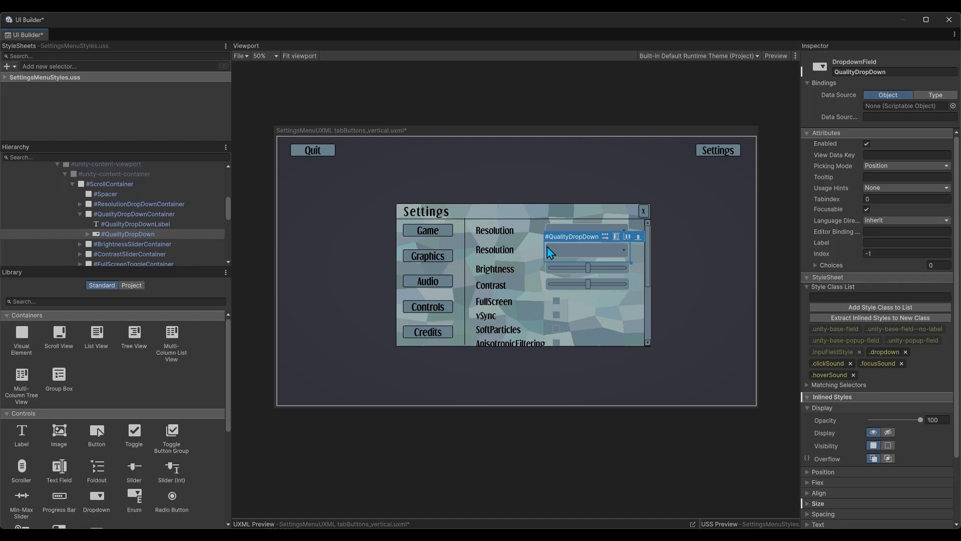
Compare the QualityDropDownLabel and QualityDropDown elements, and close UI Builder without saving the changes
{"action": "left_click", "coordinate": [151, 223]}
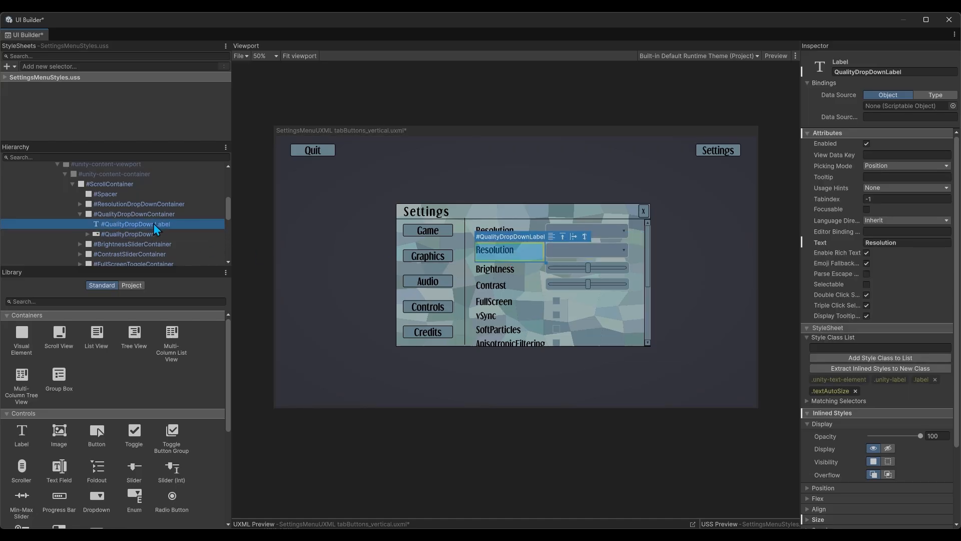
{"action": "left_click", "coordinate": [160, 234]}
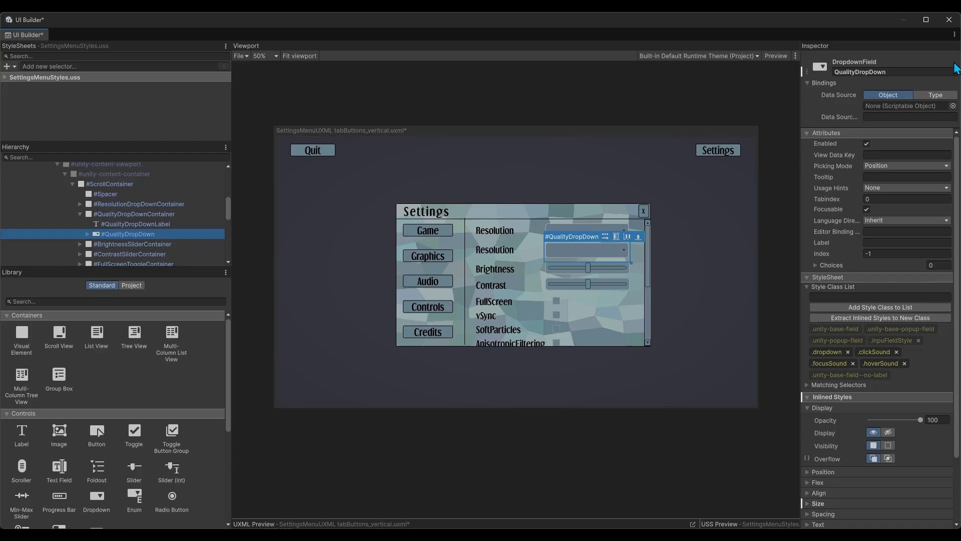
{"action": "left_click", "coordinate": [957, 24]}
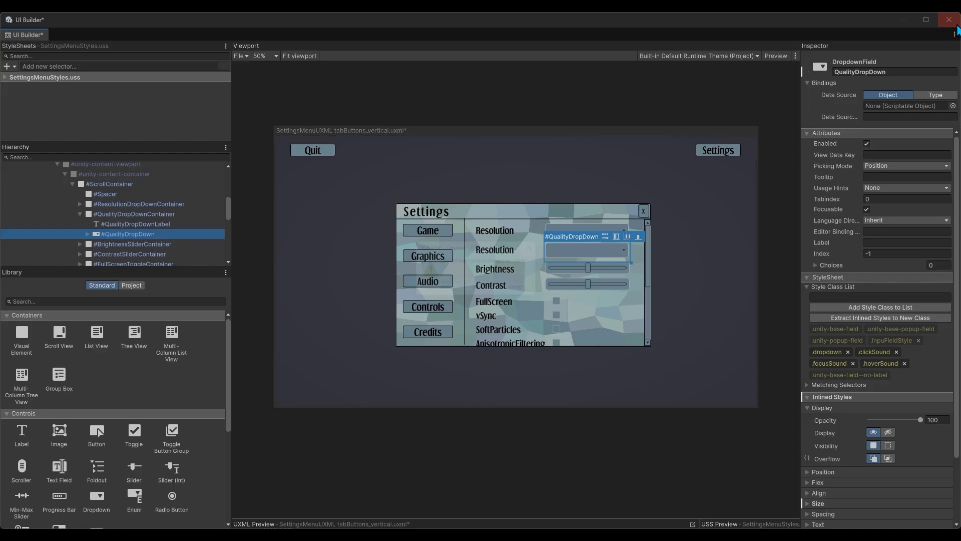
{"action": "left_click", "coordinate": [493, 295]}
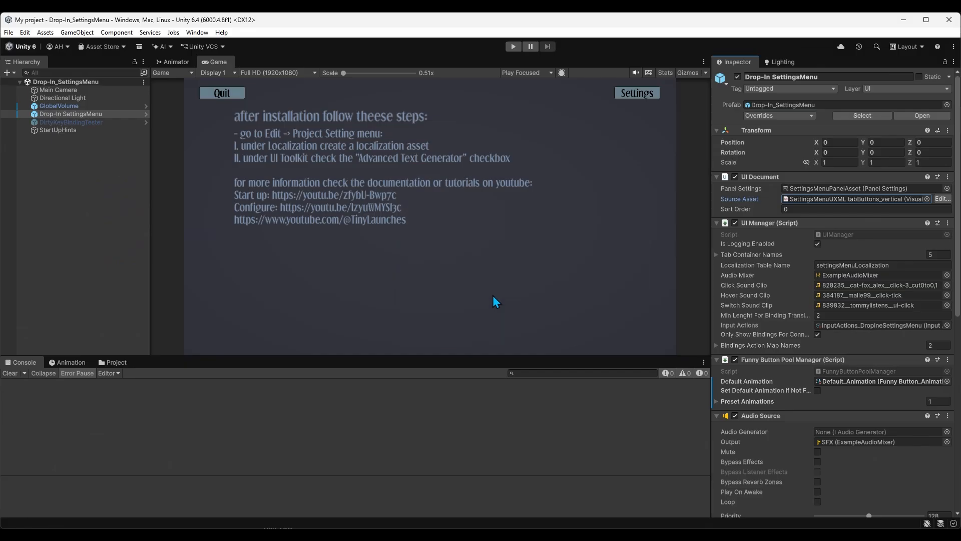
Open the Localization Tables and examine the English option values of the QualityDropDown key
{"action": "left_click", "coordinate": [198, 33]}
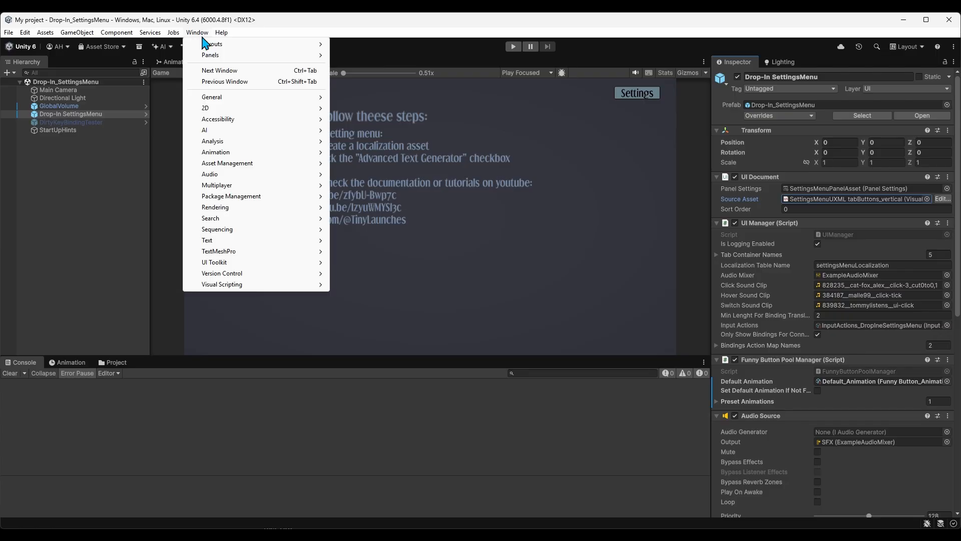
{"action": "mouse_move", "coordinate": [236, 164]}
{"action": "left_click", "coordinate": [378, 176]}
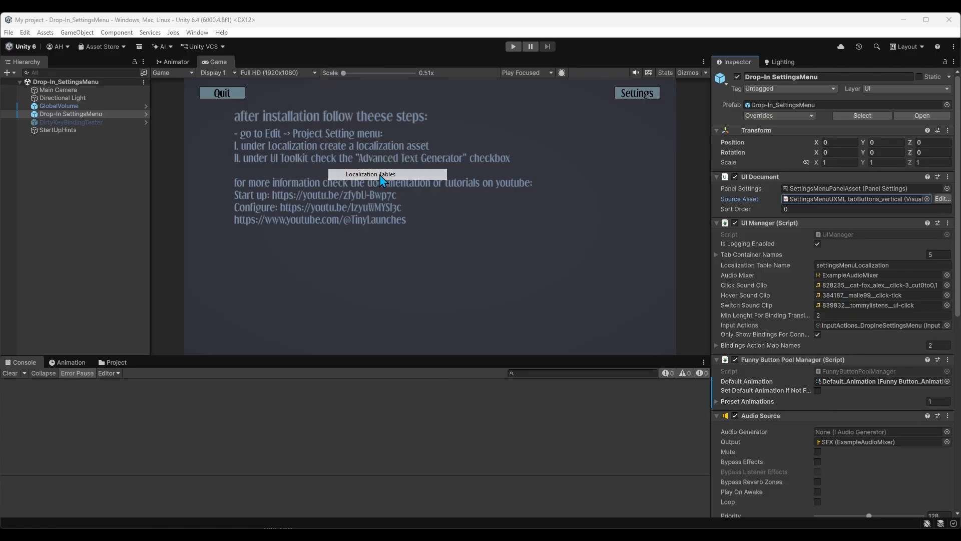
{"action": "left_click", "coordinate": [385, 119]}
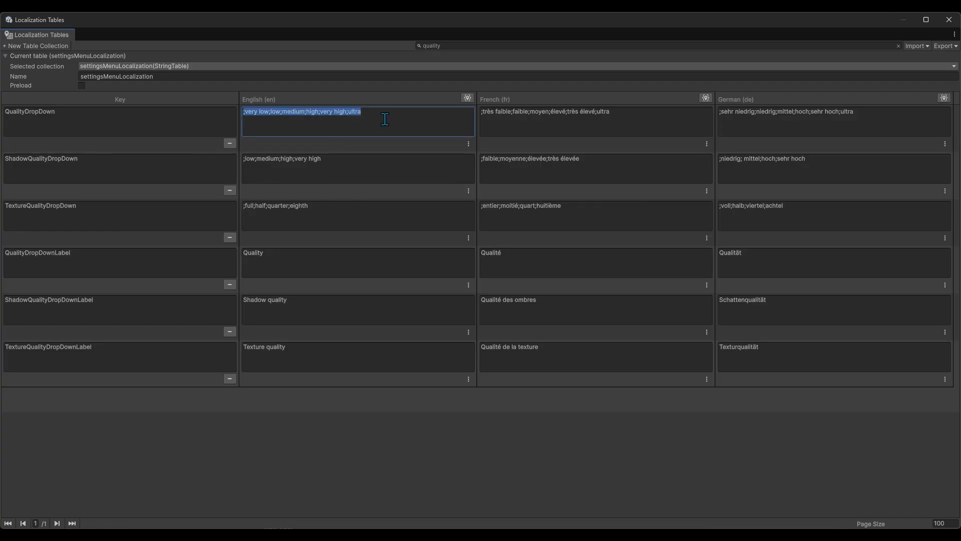
{"action": "key", "text": "Left"}
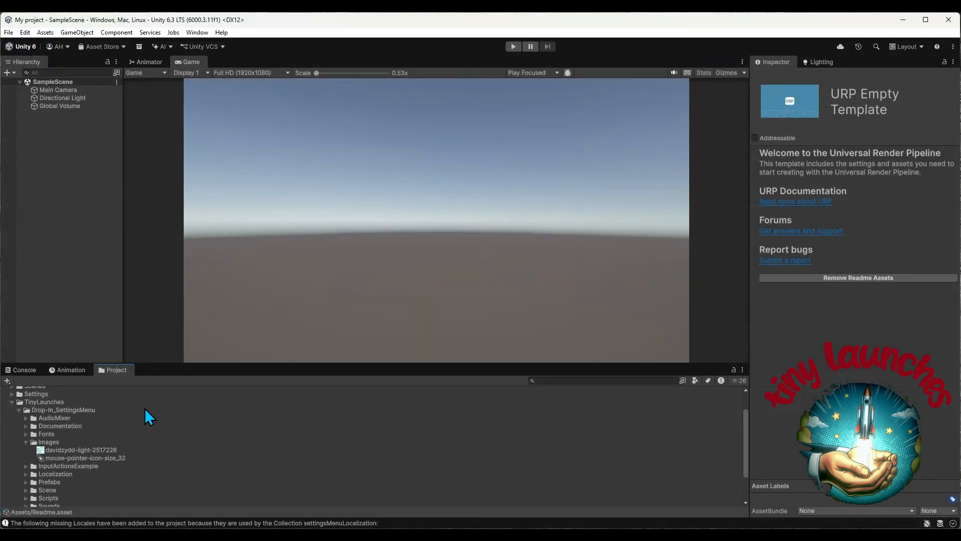
Open the Drop-In_SettingsMenu scene from the Scene folder of the TinyLaunches Drop-In_SettingsMenu package
{"action": "scroll", "coordinate": [91, 449], "scroll_direction": "down", "scroll_amount": 3}
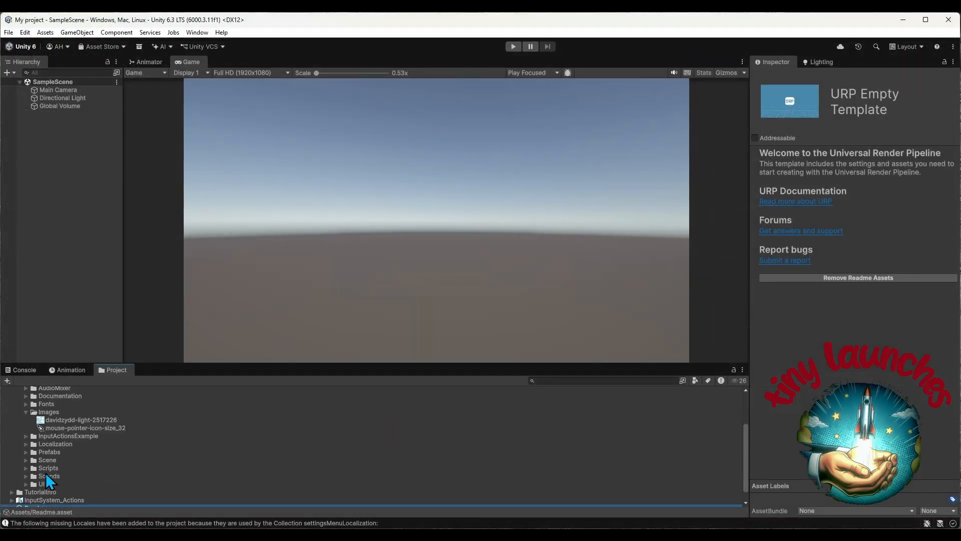
{"action": "left_click", "coordinate": [26, 459]}
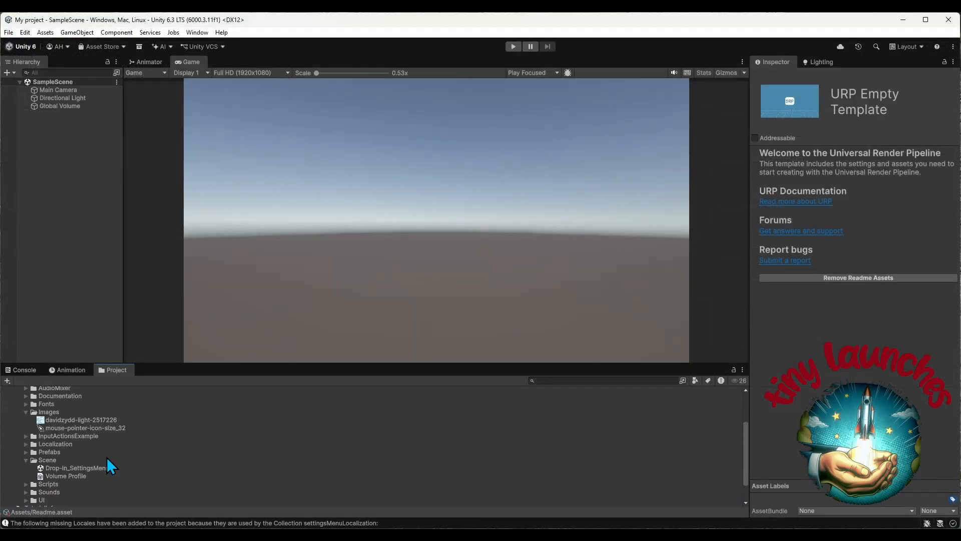
{"action": "scroll", "coordinate": [106, 458], "scroll_direction": "down", "scroll_amount": 3}
{"action": "left_click", "coordinate": [103, 438]}
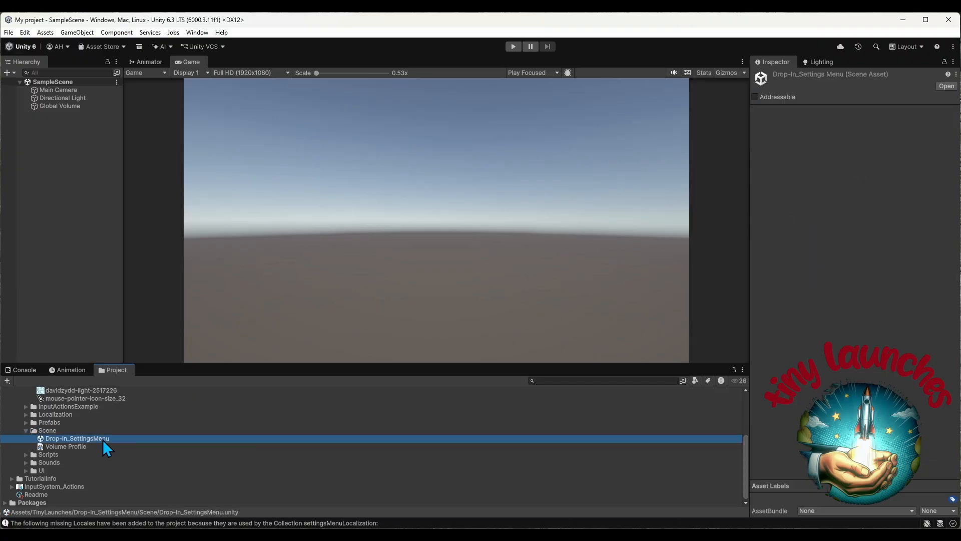
{"action": "double_click", "coordinate": [112, 438]}
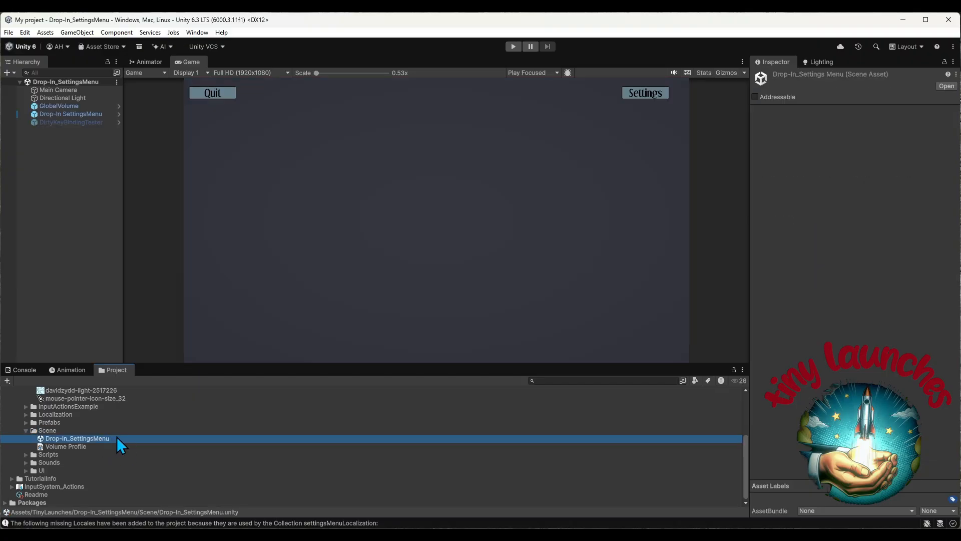
Run the scene with english applied as the preferred language and bring up the in-game Settings menu
{"action": "left_click", "coordinate": [513, 47]}
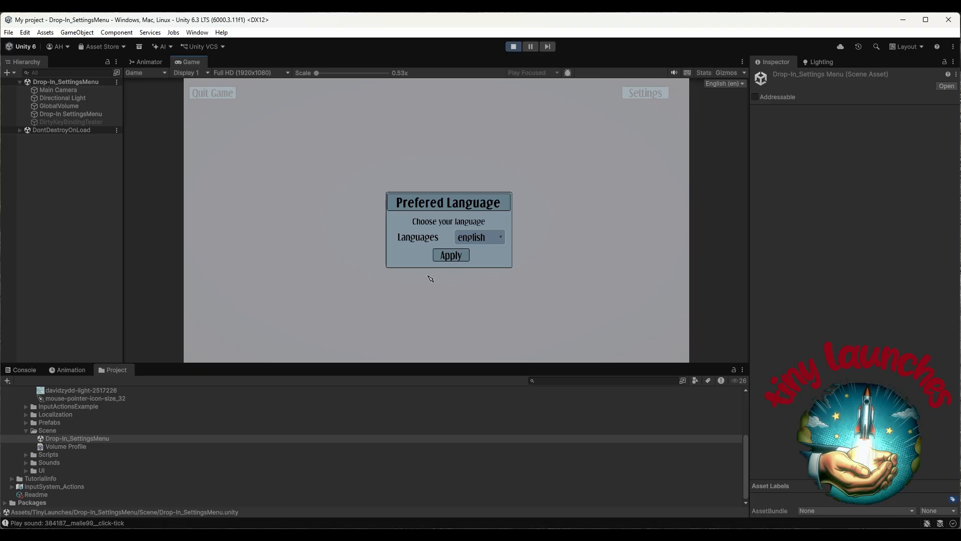
{"action": "left_click", "coordinate": [461, 260]}
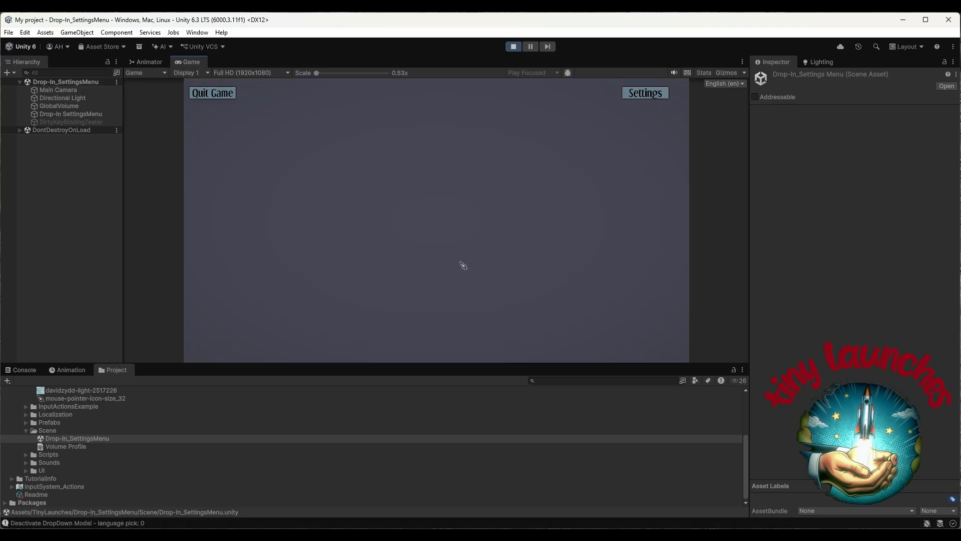
{"action": "left_click", "coordinate": [648, 99]}
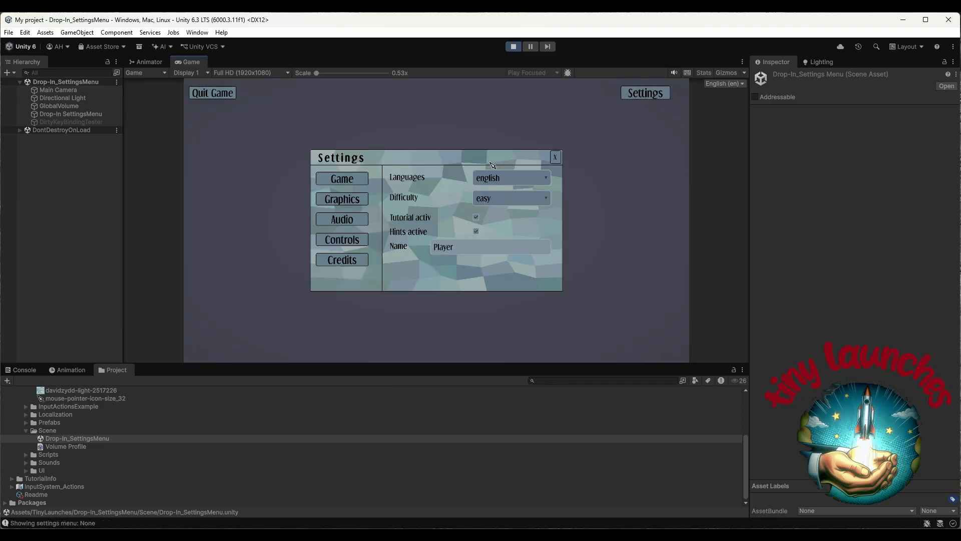
Review the Quality and Resolution choices in the in-game Graphics settings, keeping Quality at very low
{"action": "left_click", "coordinate": [345, 201]}
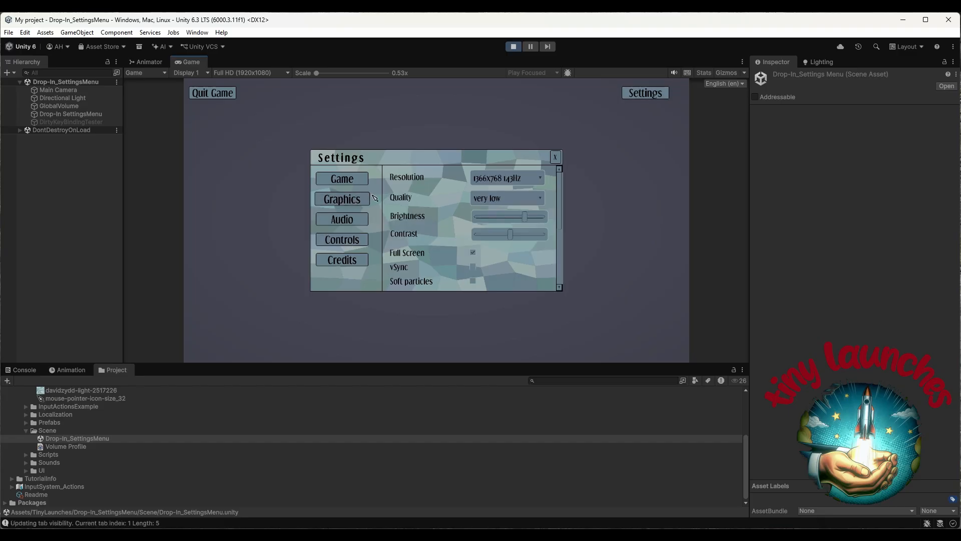
{"action": "left_click", "coordinate": [502, 198]}
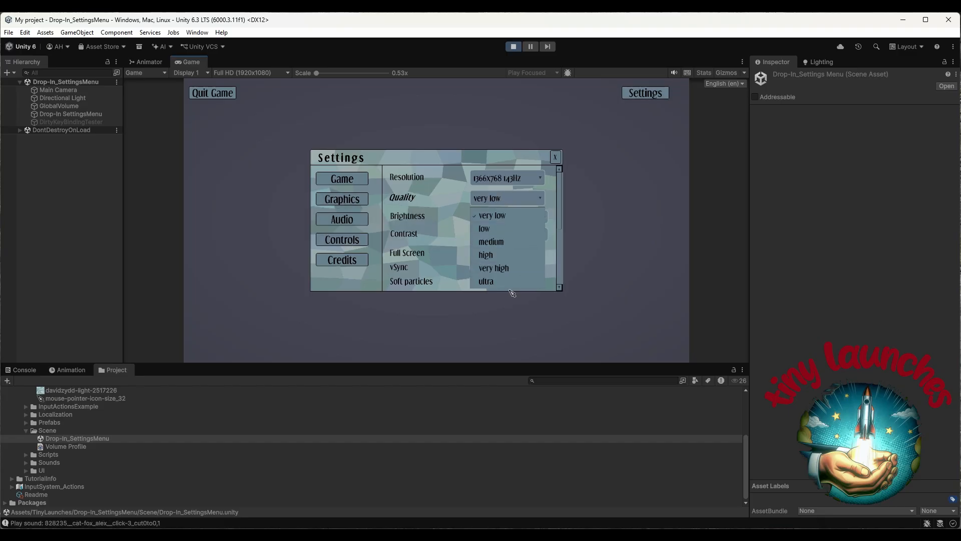
{"action": "left_click", "coordinate": [508, 216]}
{"action": "left_click", "coordinate": [522, 178]}
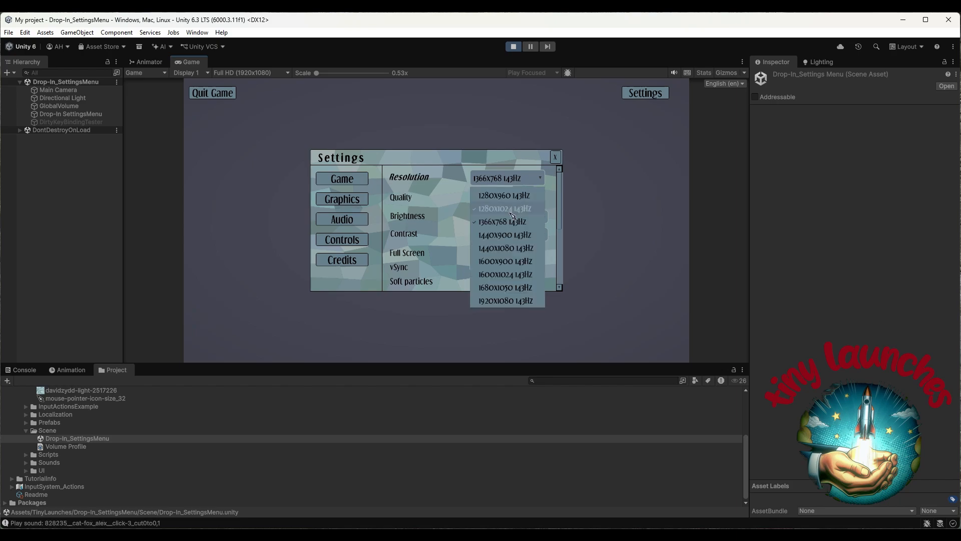
{"action": "left_click", "coordinate": [532, 184]}
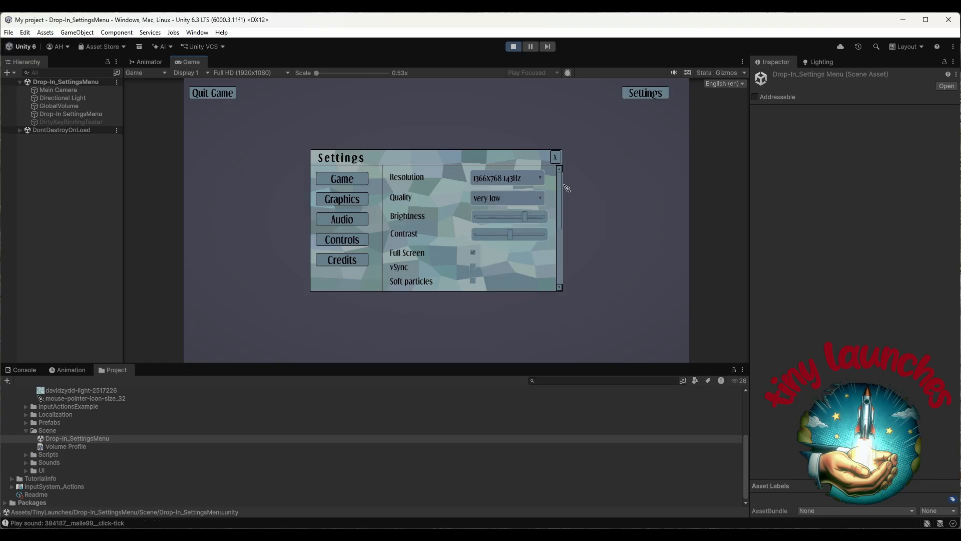
Set Anti aliasing to 2x in the Graphics settings and lower the Global Volume slightly in the Audio settings
{"action": "left_click_drag", "start_coordinate": [560, 185], "coordinate": [556, 253]}
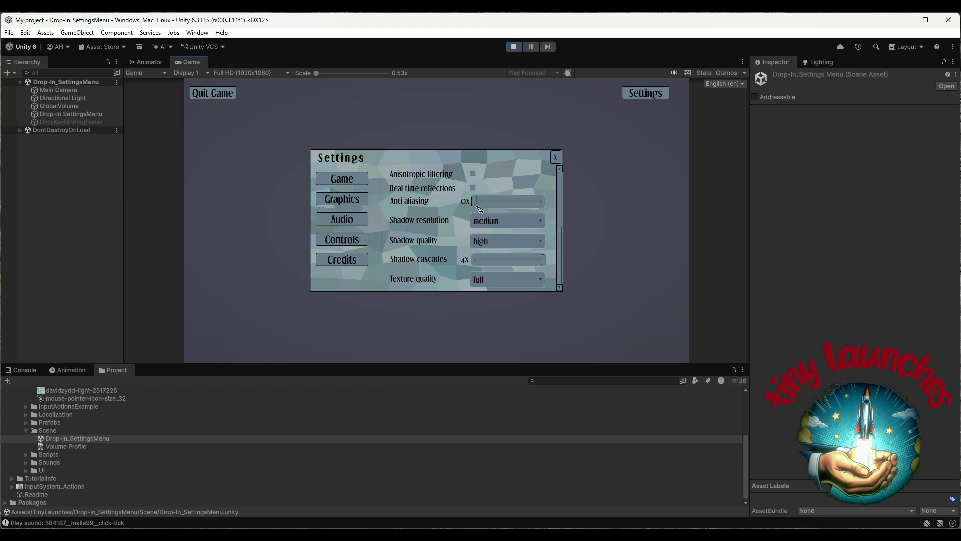
{"action": "left_click_drag", "start_coordinate": [475, 202], "coordinate": [498, 205]}
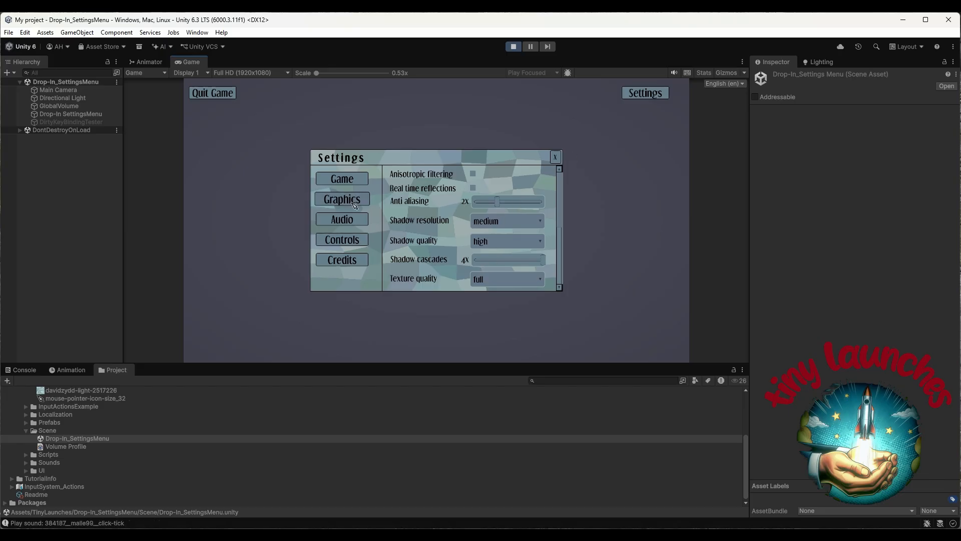
{"action": "left_click", "coordinate": [356, 220]}
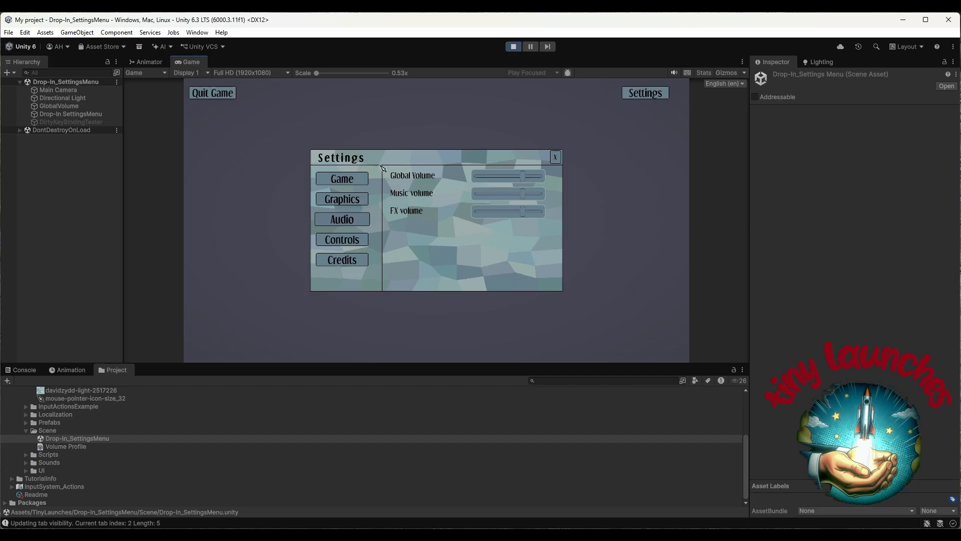
{"action": "mouse_move", "coordinate": [523, 177]}
{"action": "left_mouse_down"}
{"action": "mouse_move", "coordinate": [481, 179]}
{"action": "mouse_move", "coordinate": [514, 180]}
{"action": "left_mouse_up"}
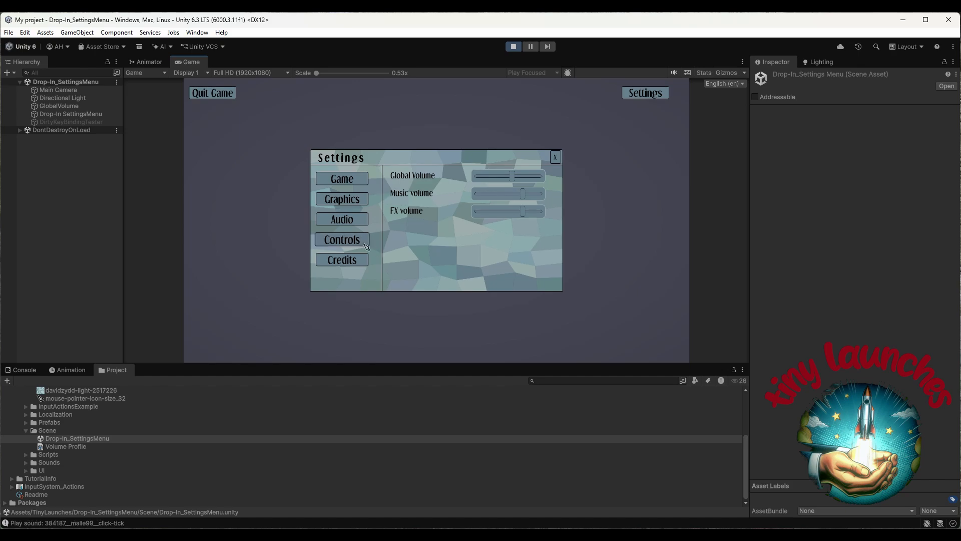
Show the key bindings in the in-game Controls settings
{"action": "left_click", "coordinate": [359, 245]}
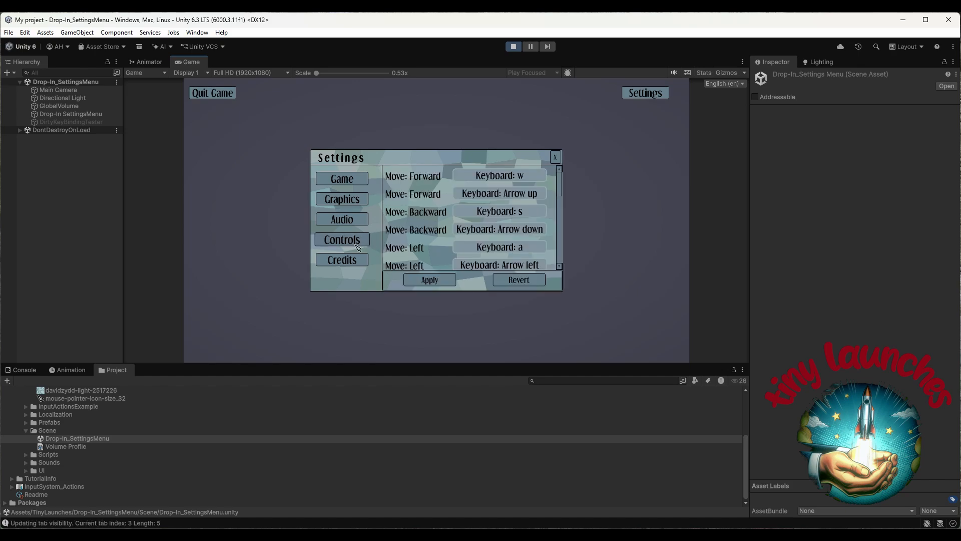